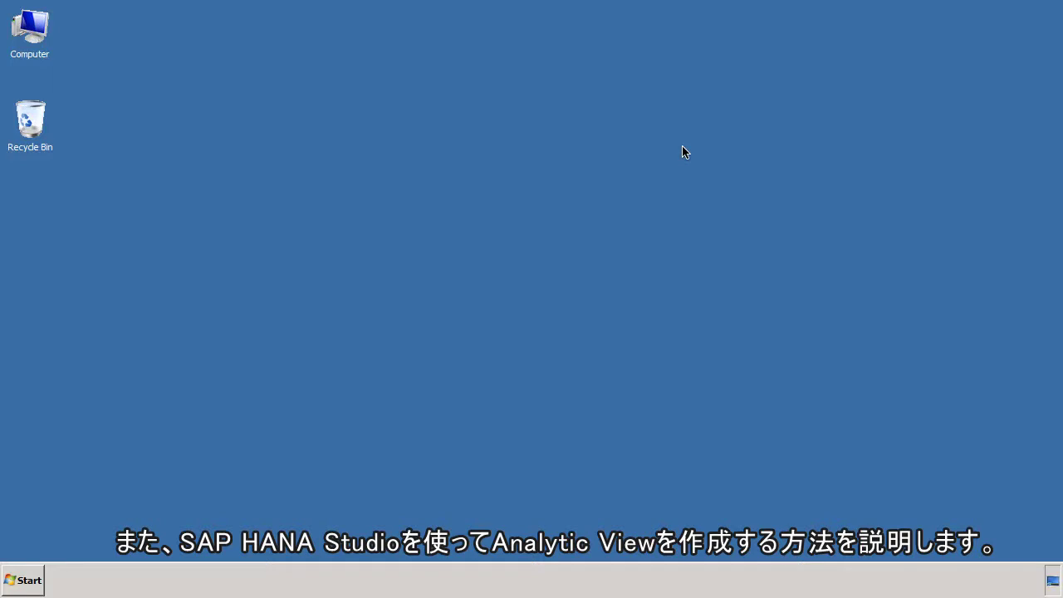
# - Launch SAP HANA Studio and open the Modeler perspective
pyautogui.click(24, 581)
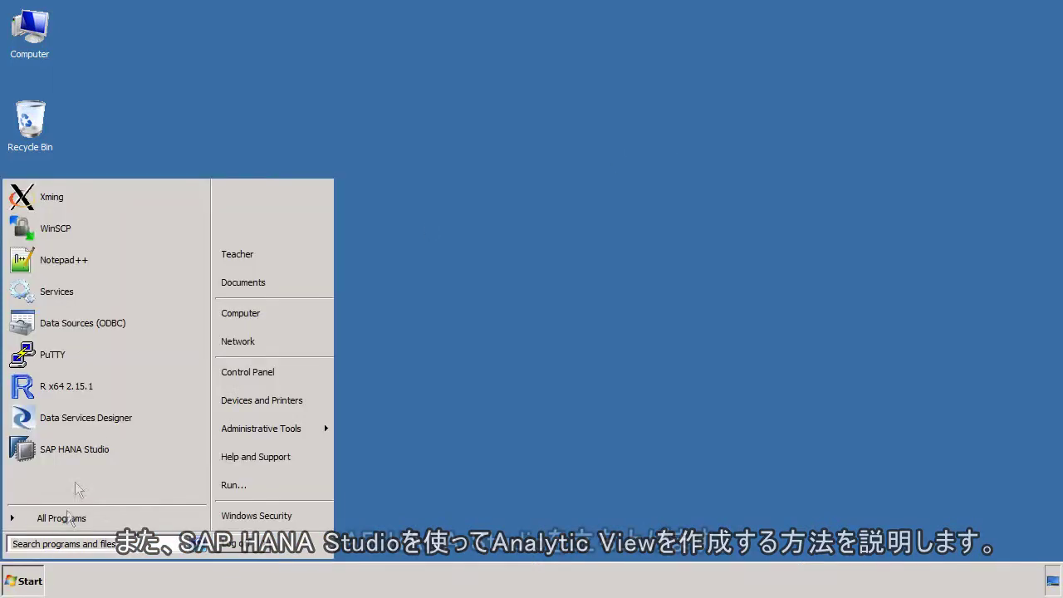
pyautogui.click(89, 446)
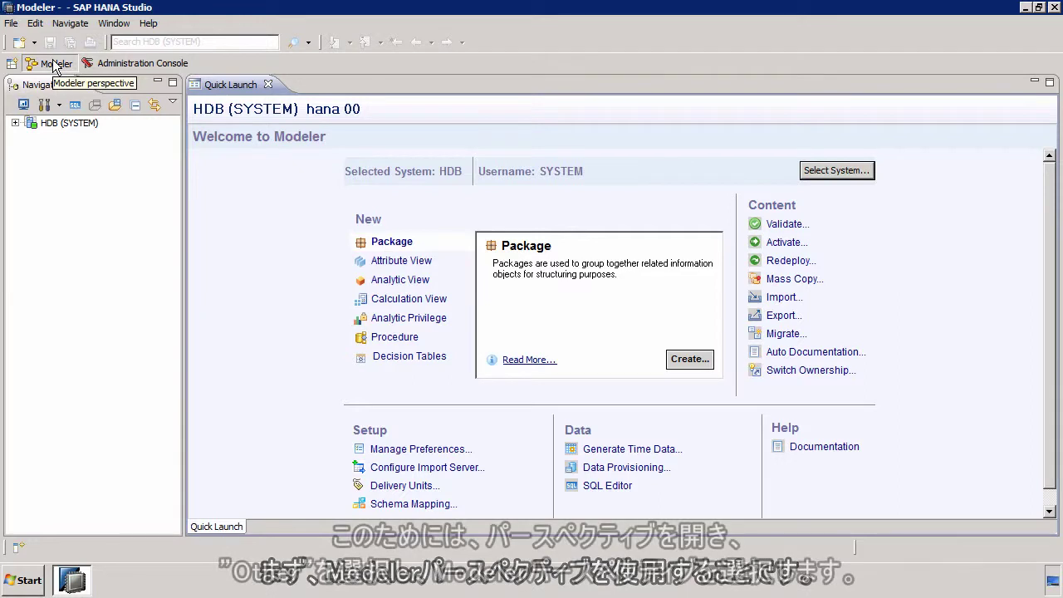
pyautogui.click(14, 65)
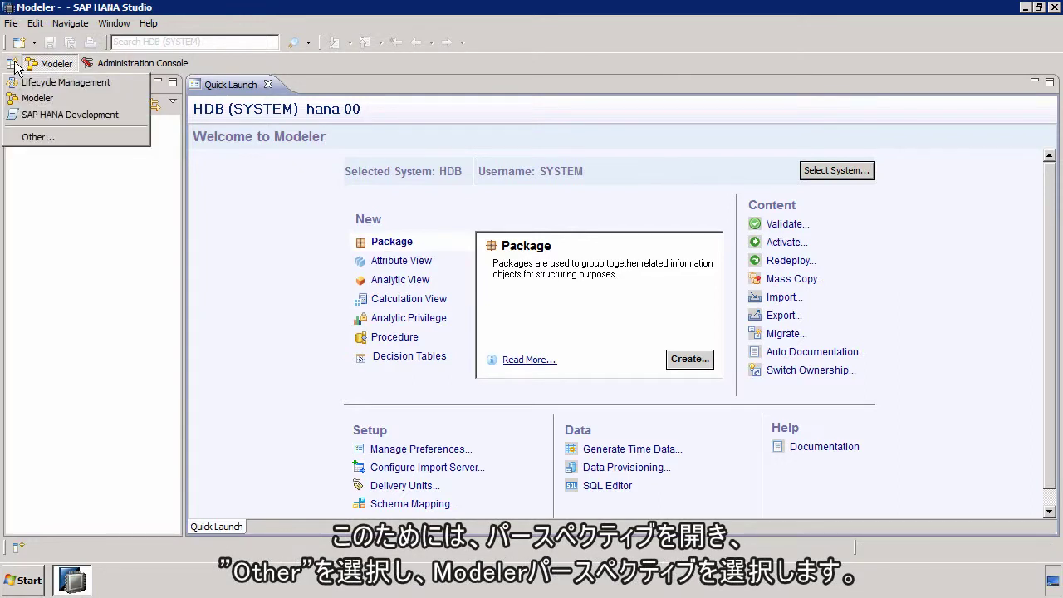
pyautogui.click(37, 137)
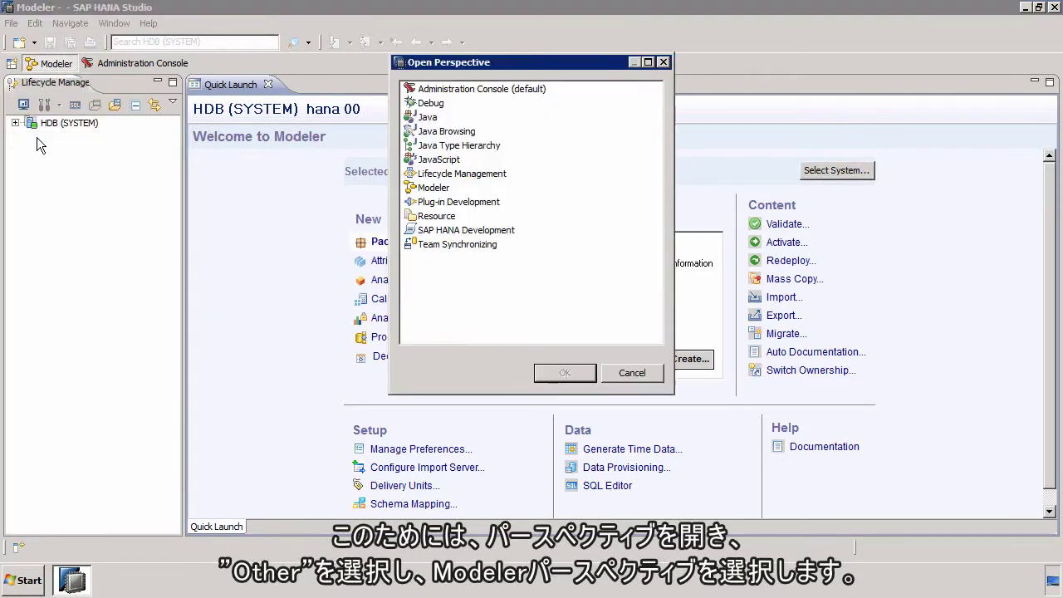
pyautogui.doubleClick(432, 189)
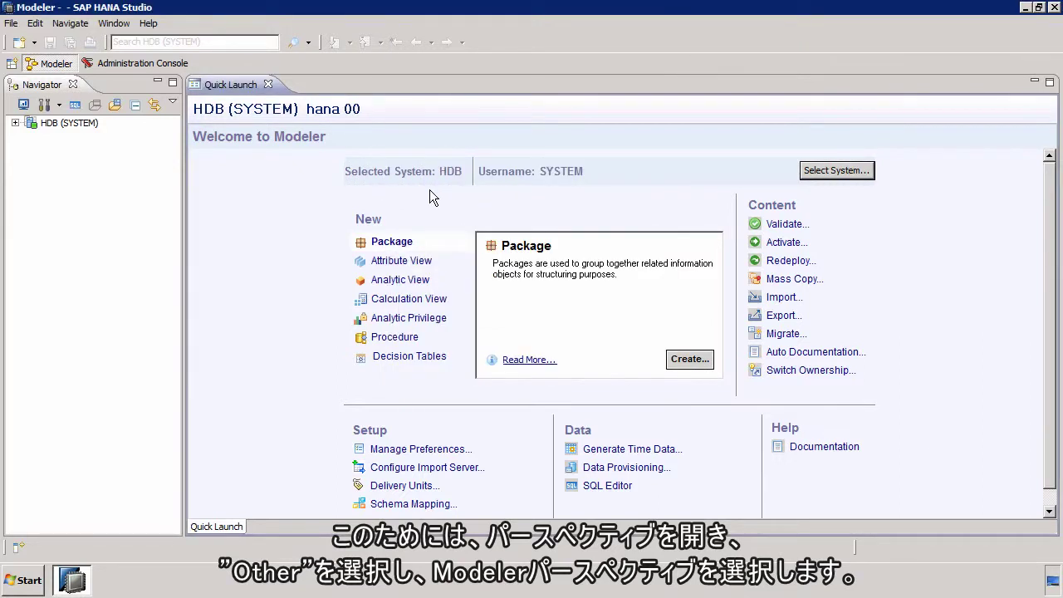
# - Review the list of tables in the STS schema of the HDB system's catalog
pyautogui.click(15, 123)
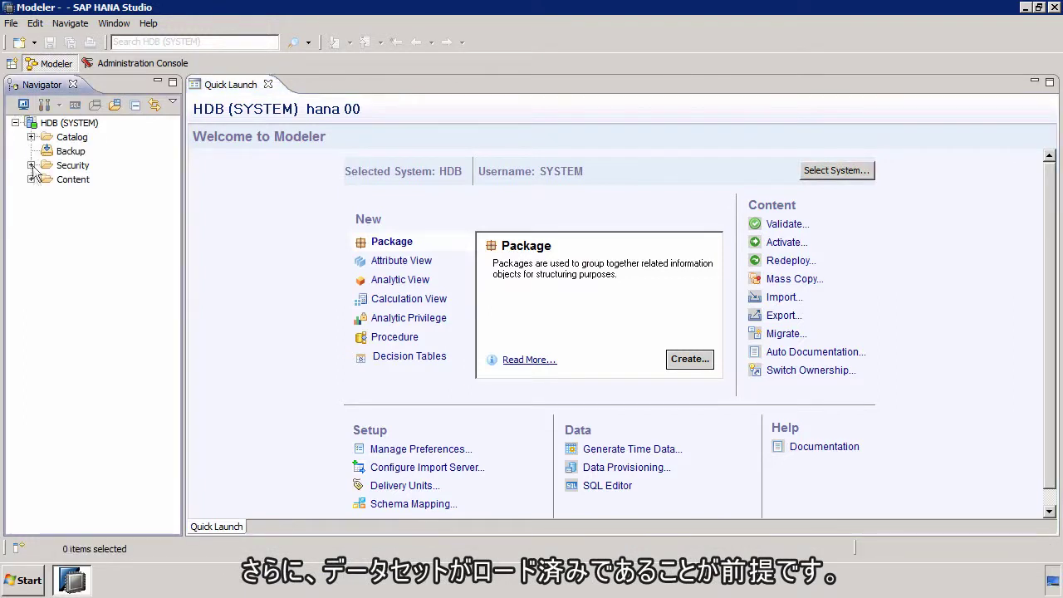
pyautogui.click(30, 137)
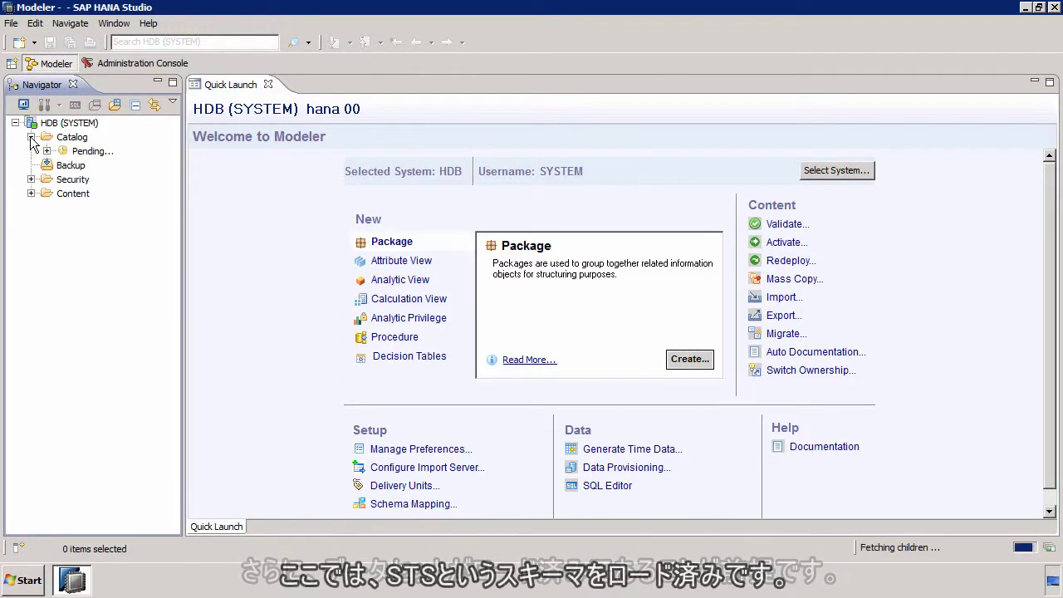
pyautogui.click(46, 166)
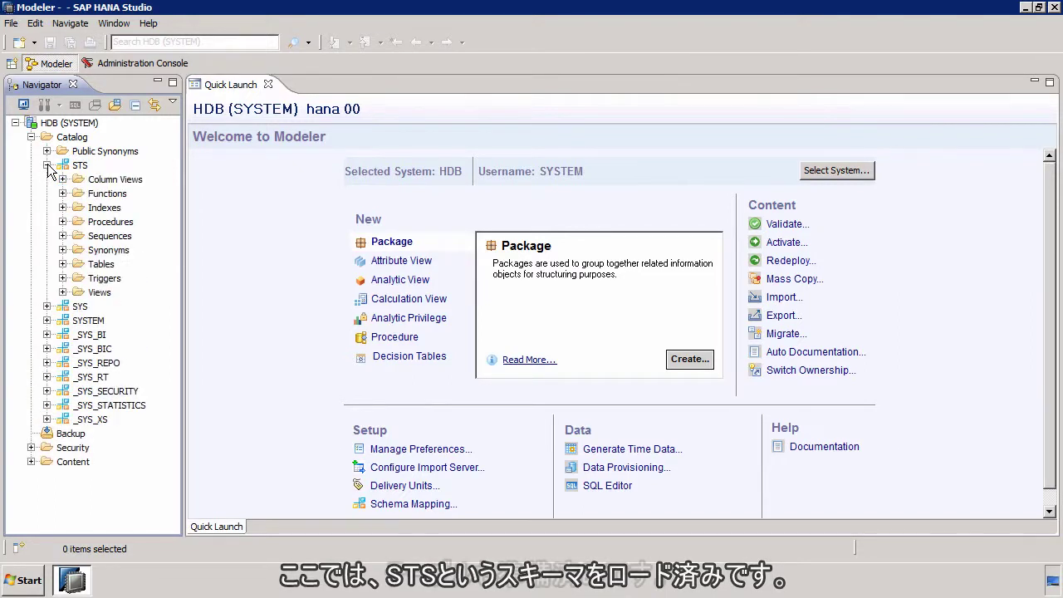
pyautogui.click(62, 264)
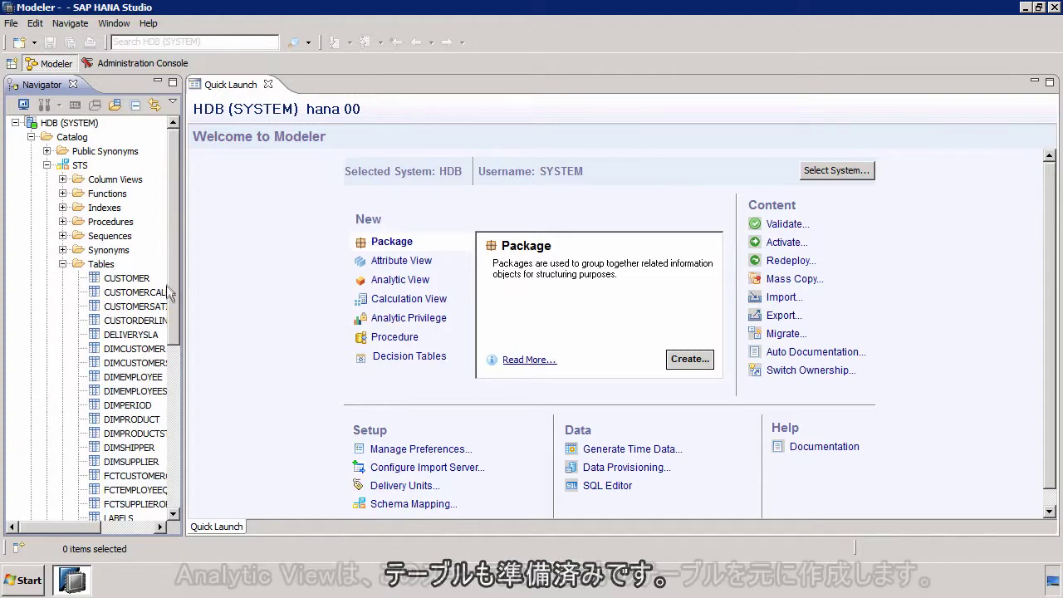
pyautogui.moveTo(172, 267); pyautogui.dragTo(183, 329)
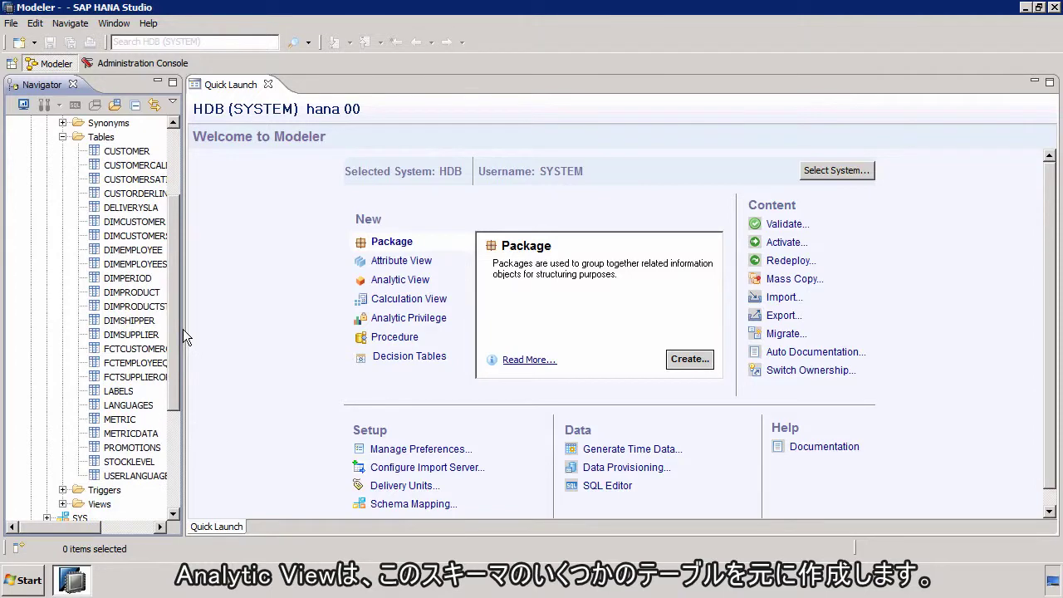
pyautogui.moveTo(183, 329); pyautogui.dragTo(180, 182)
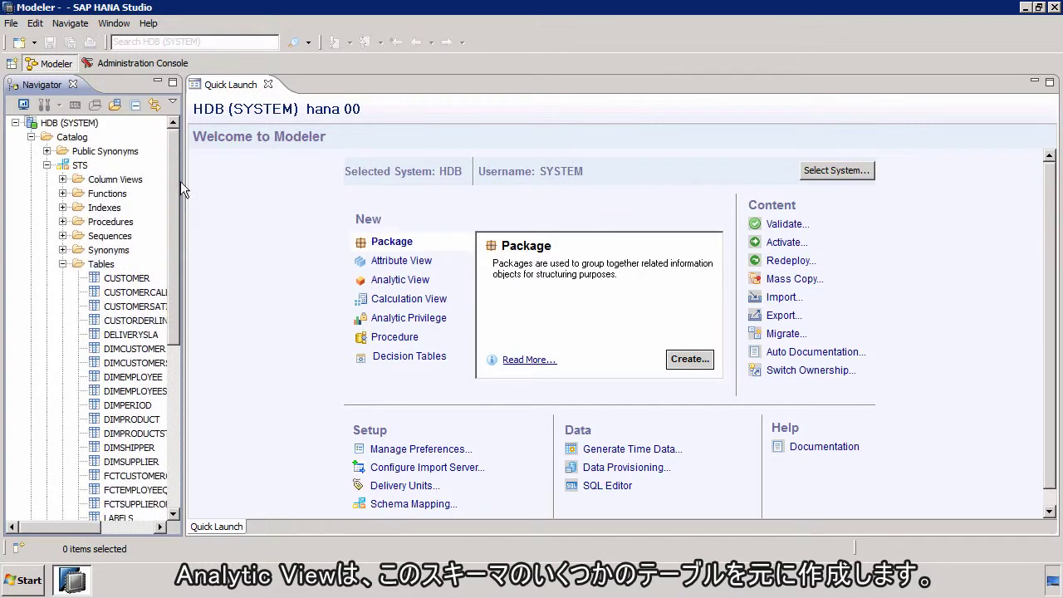
# - Collapse the Catalog folder and expand the sts package inside the Content folder
pyautogui.click(31, 137)
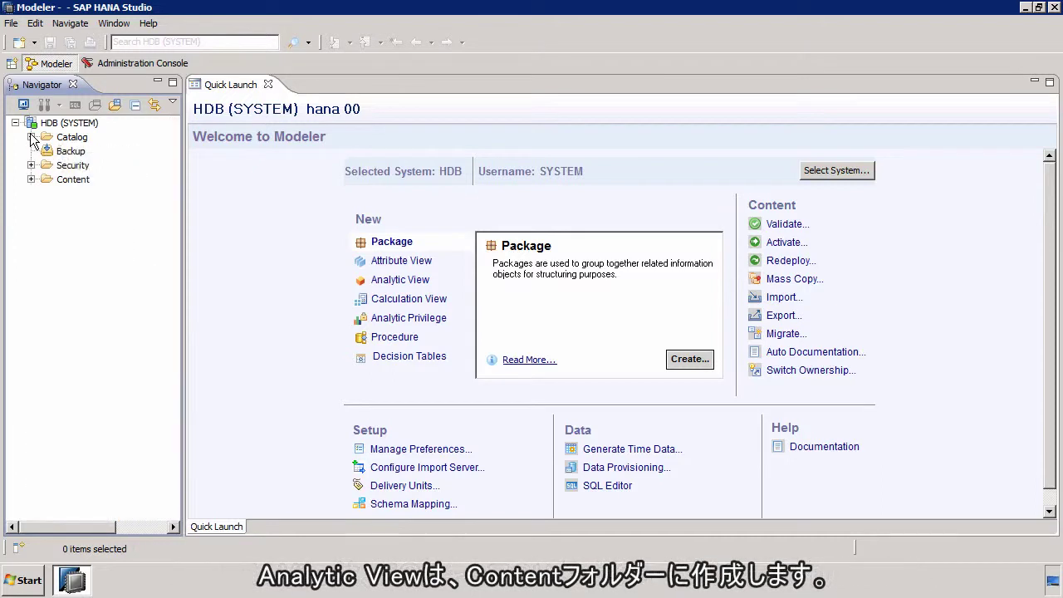
pyautogui.click(31, 180)
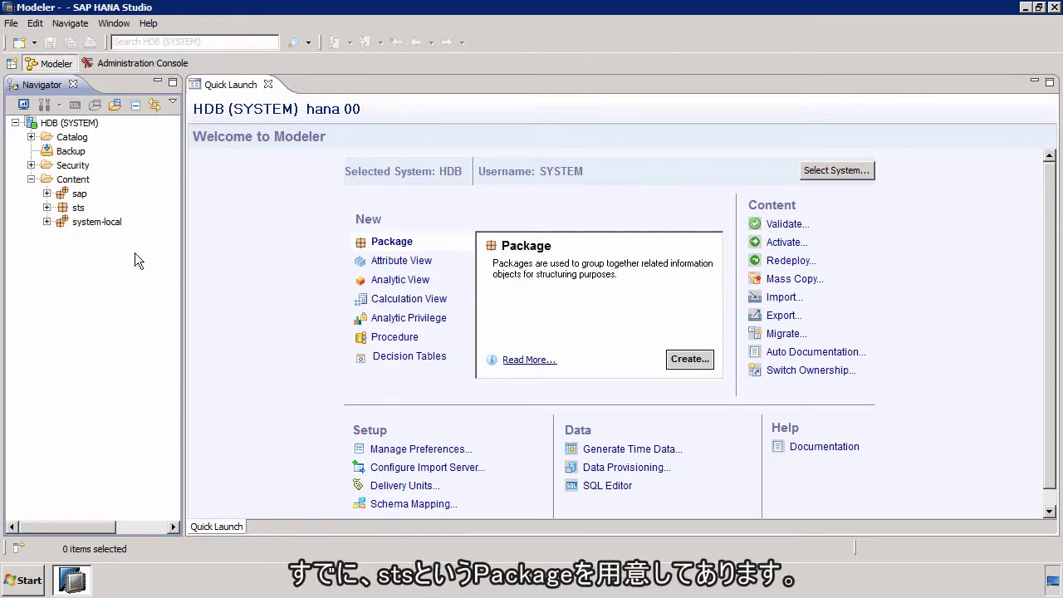
pyautogui.click(47, 208)
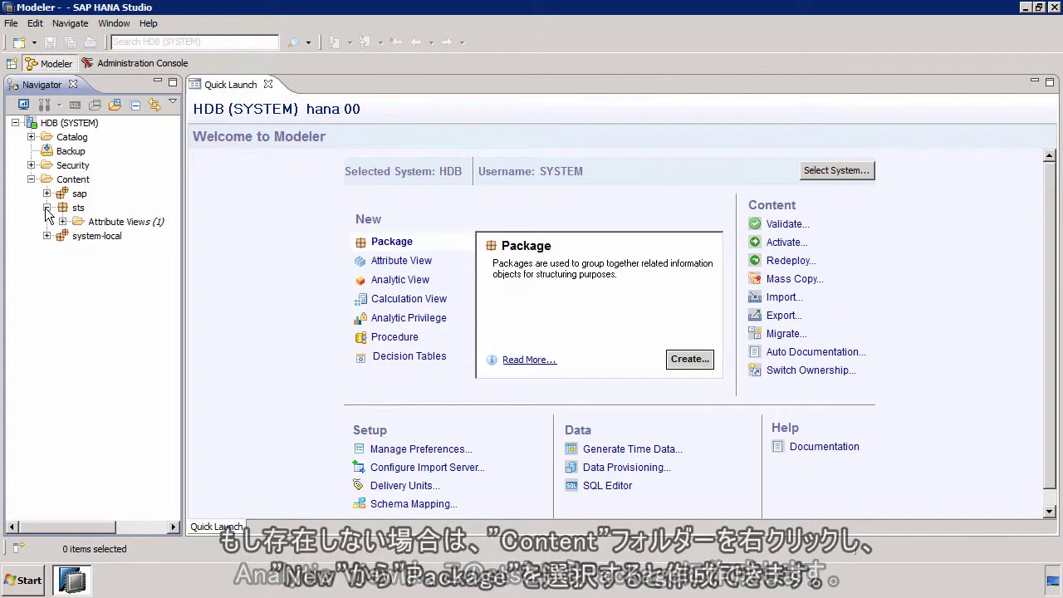
pyautogui.rightClick(80, 184)
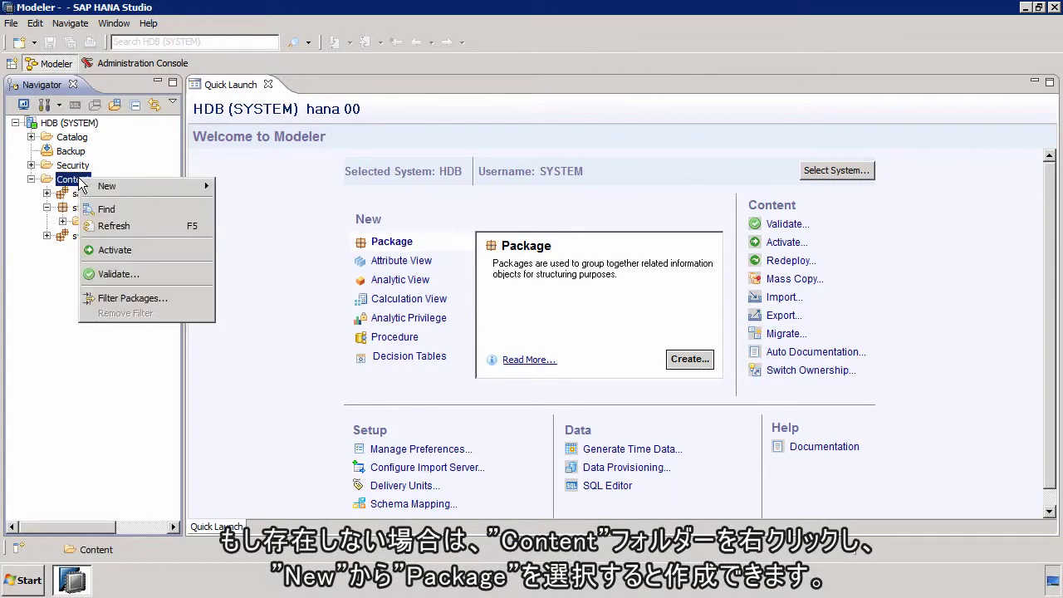
pyautogui.moveTo(115, 182)
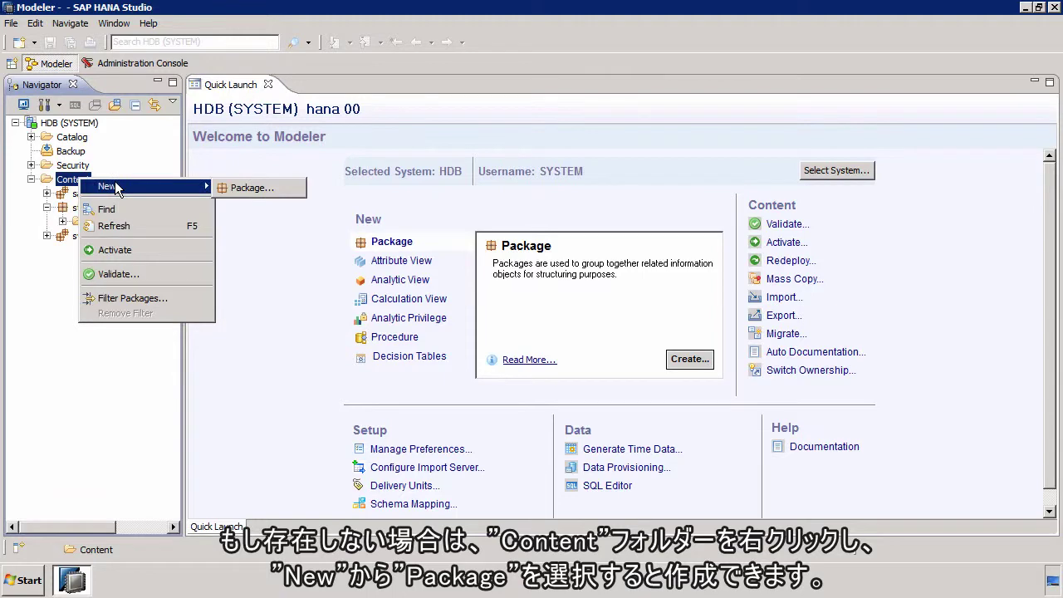
pyautogui.click(250, 188)
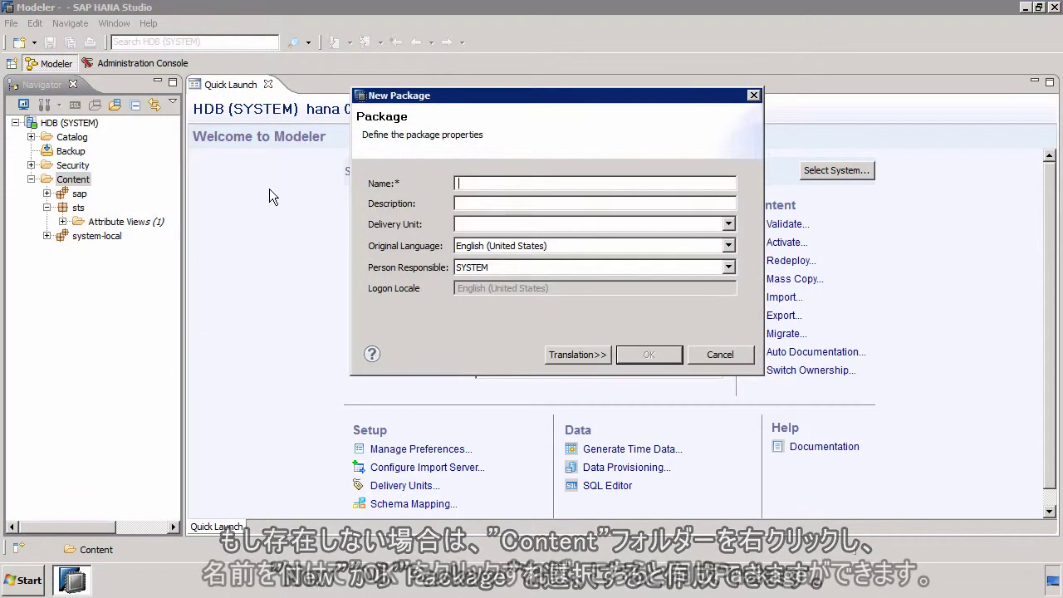
pyautogui.click(719, 356)
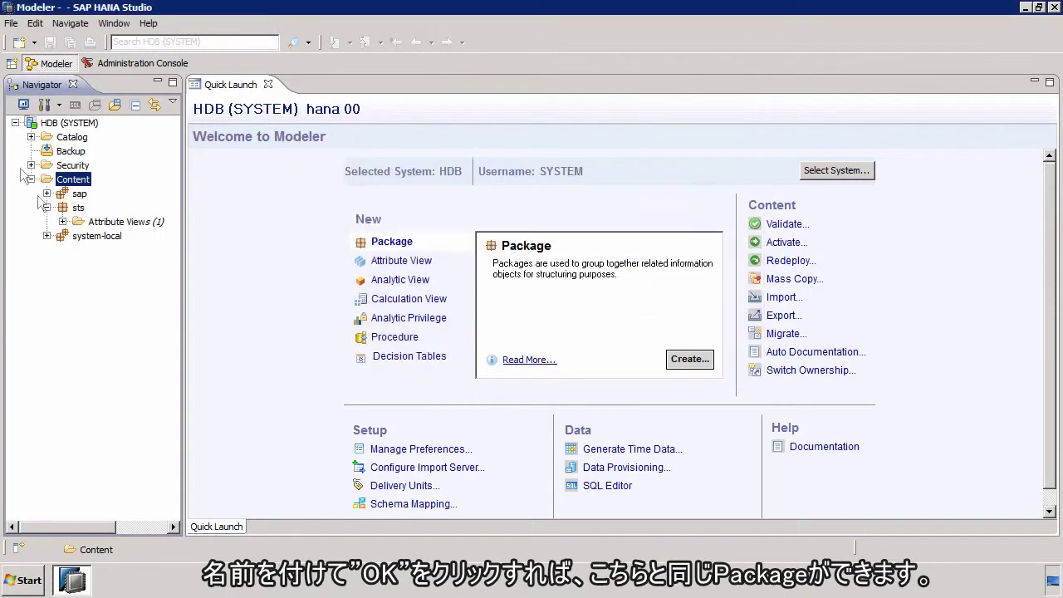
# - Create a new analytic view named STS_ANALYTIC_VIEW in the sts package
pyautogui.click(78, 208)
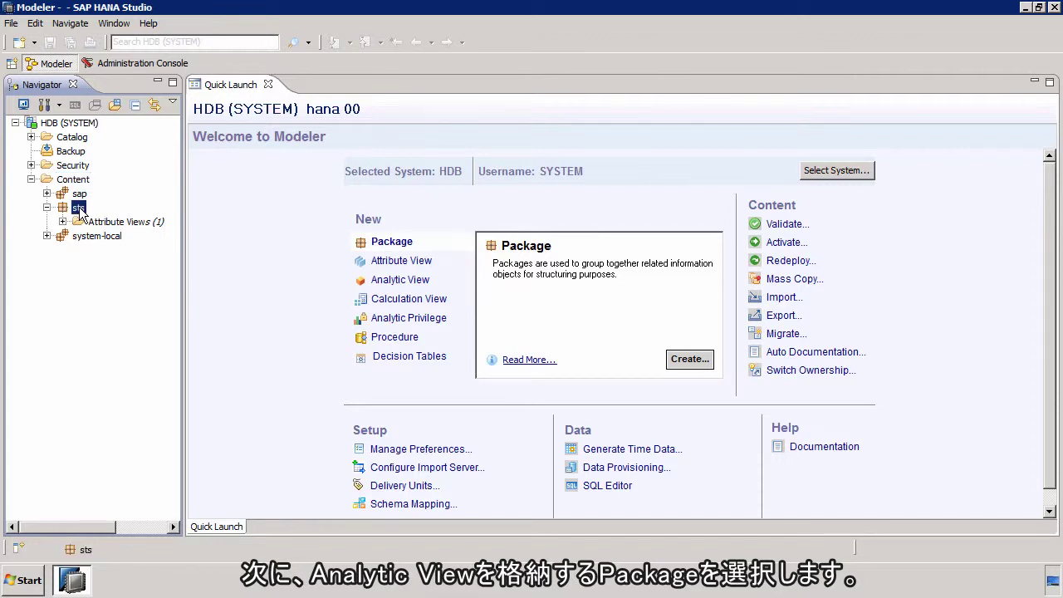
pyautogui.rightClick(80, 210)
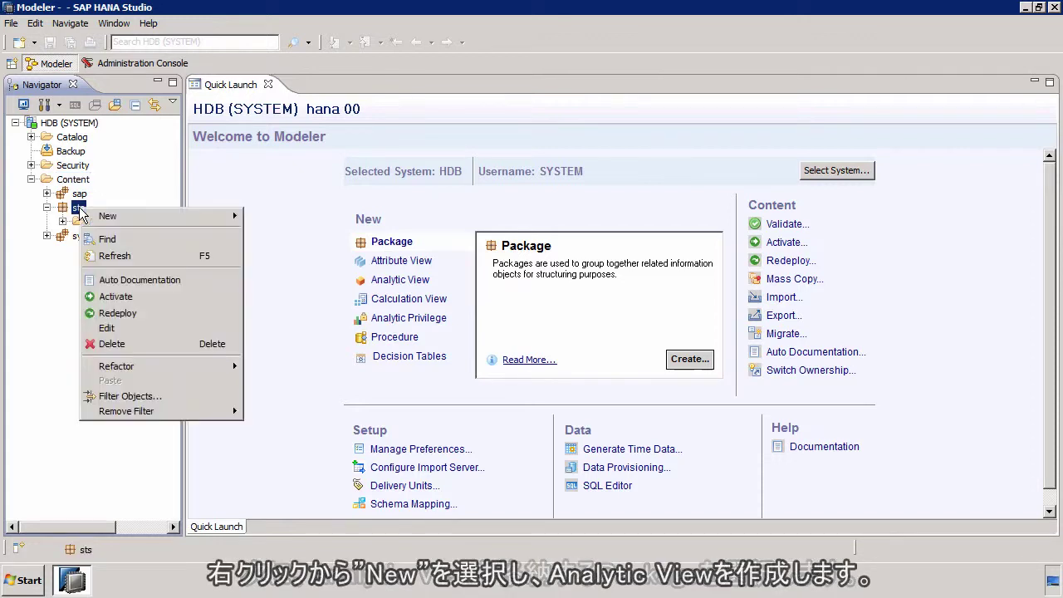
pyautogui.moveTo(109, 218)
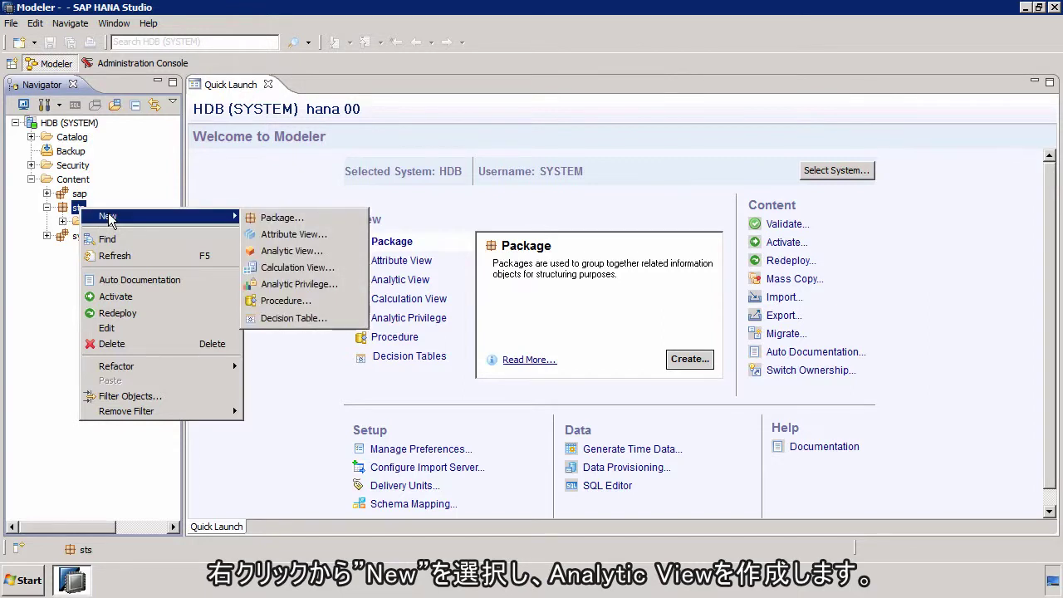
pyautogui.click(303, 251)
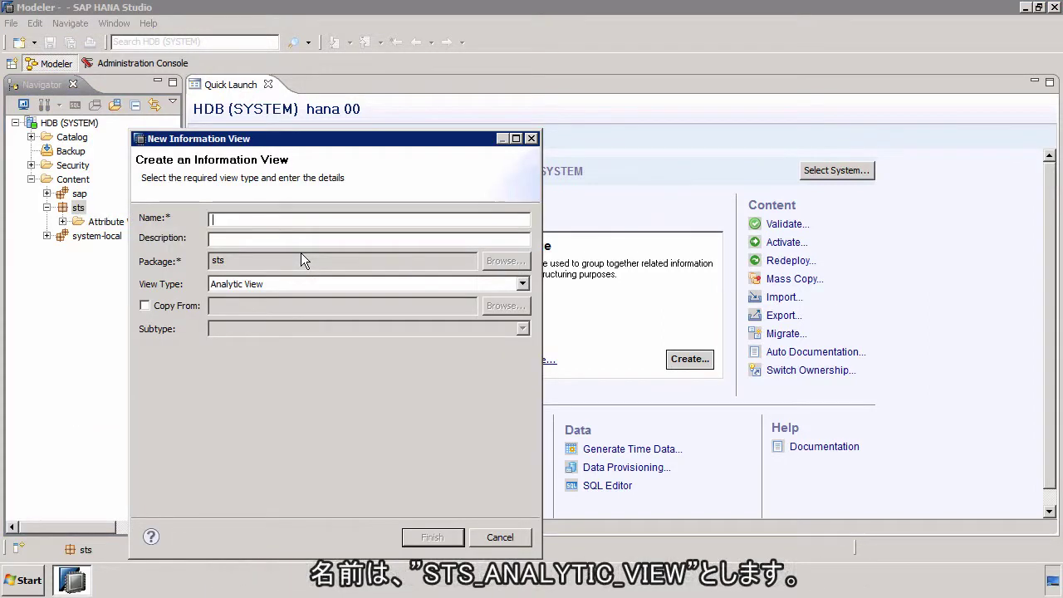
pyautogui.write('STS')
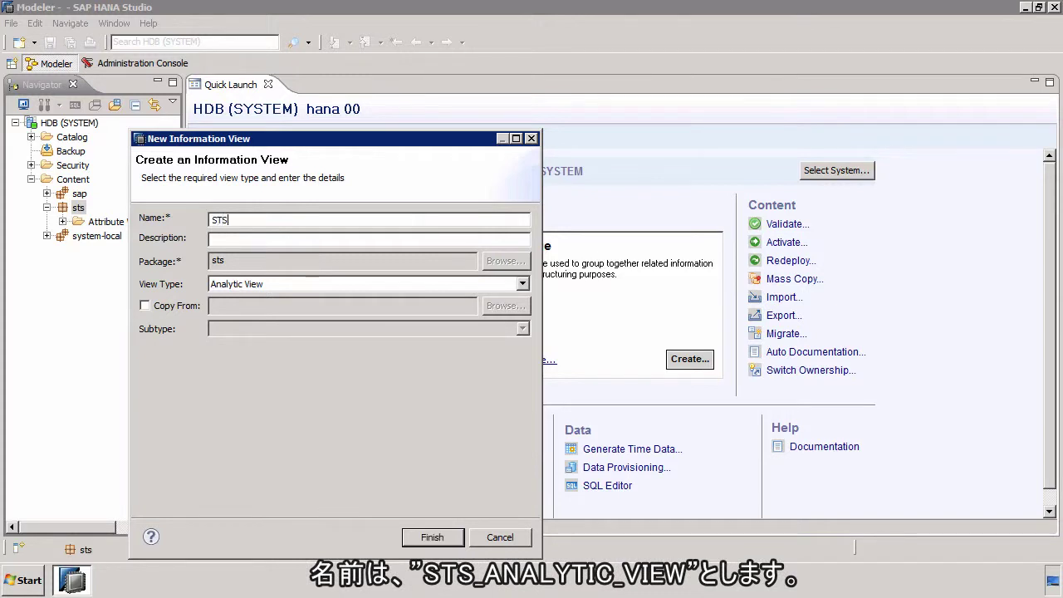
pyautogui.write('_ANALYTIC_VIWEW')
pyautogui.press('BackSpace')
pyautogui.press('BackSpace')
pyautogui.press('BackSpace')
pyautogui.write('EW')
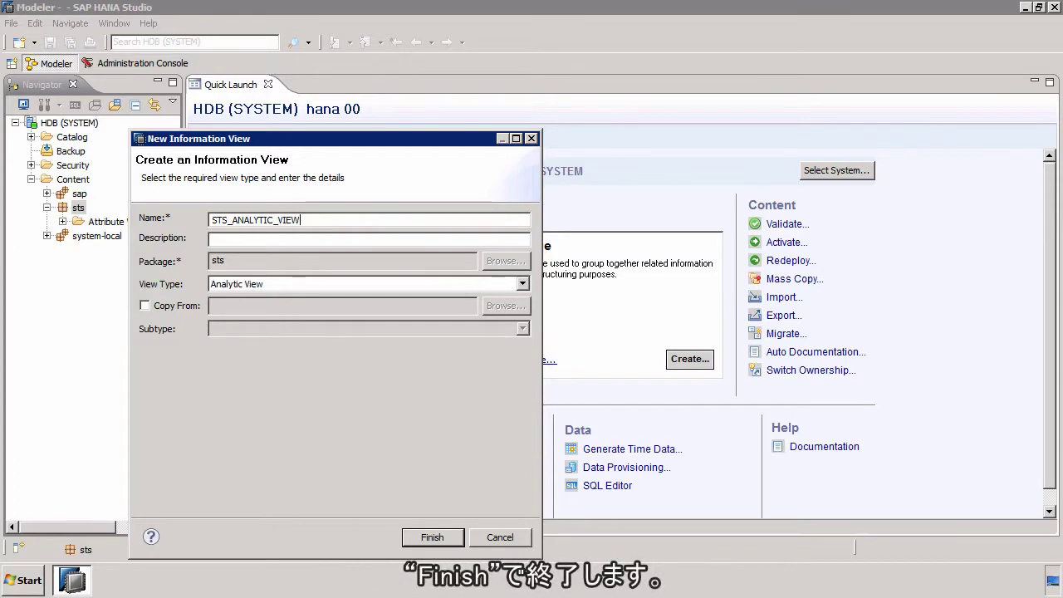
pyautogui.click(451, 538)
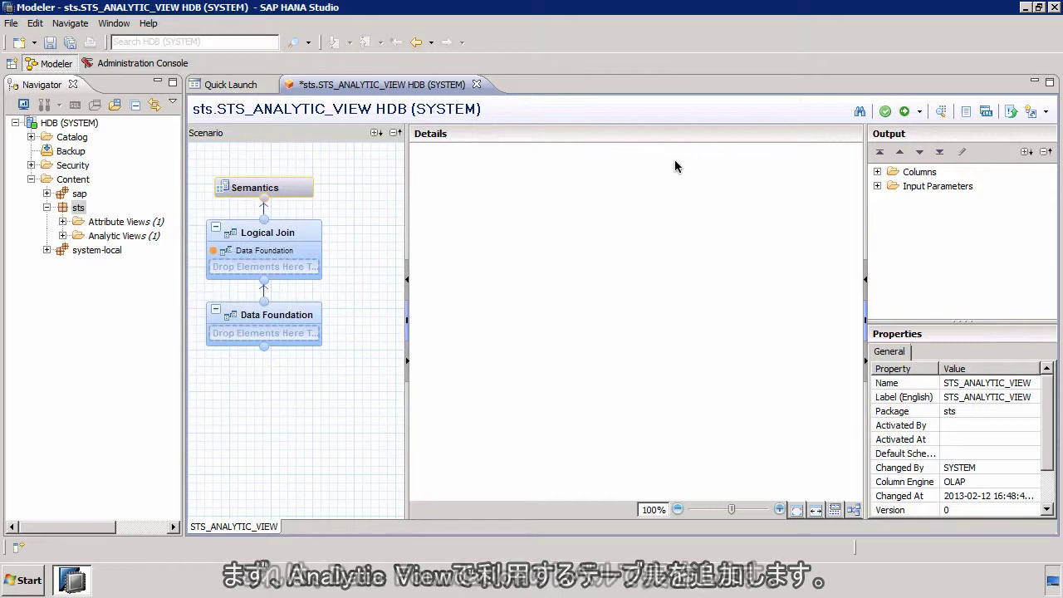
# - Add the DIMCUSTOMER table from the STS schema to the view's Data Foundation
pyautogui.moveTo(286, 342)
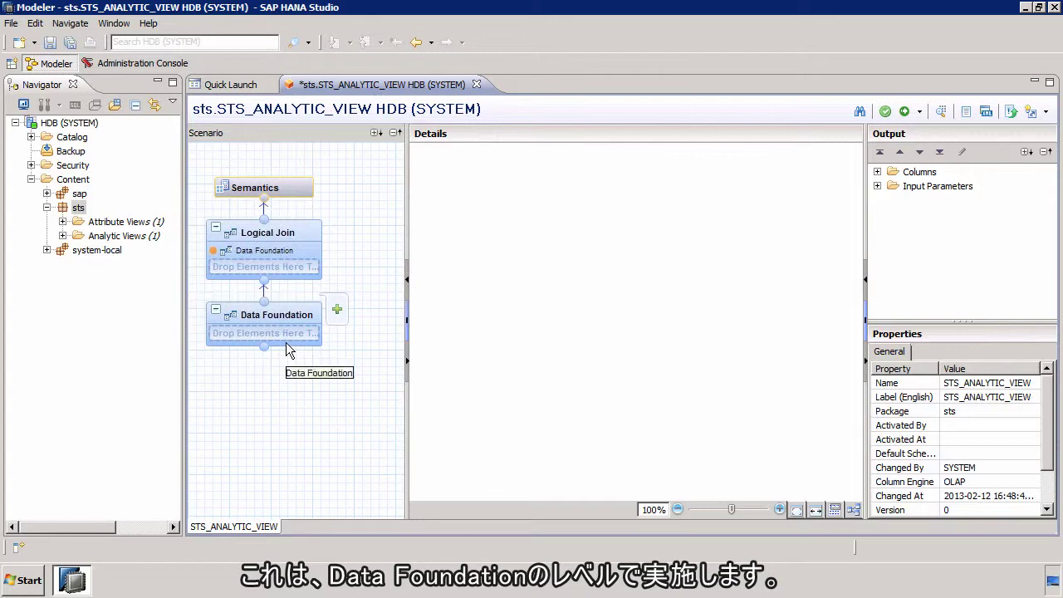
pyautogui.click(337, 310)
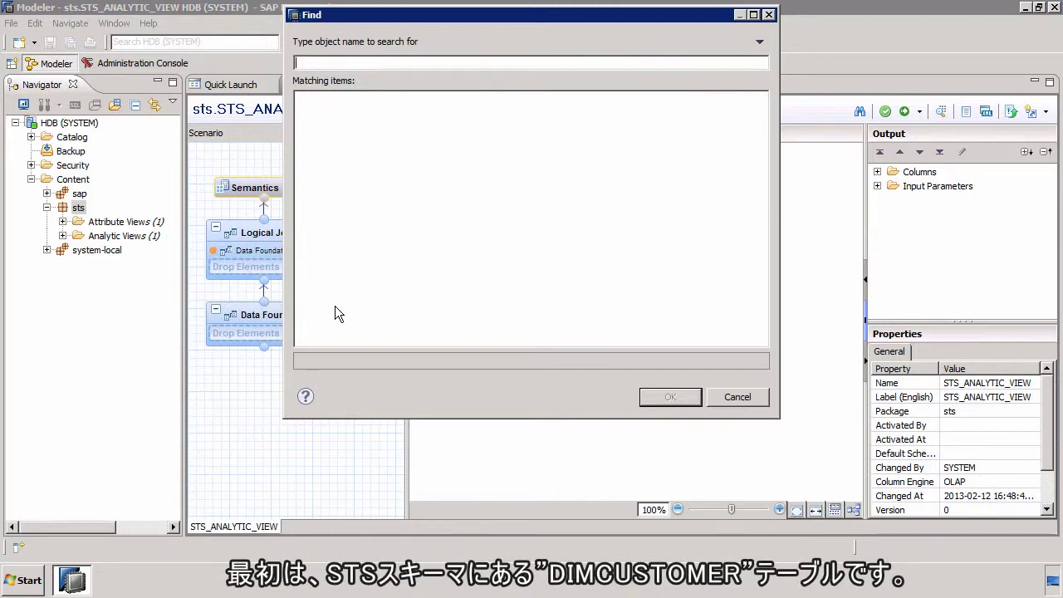
pyautogui.write('DIM')
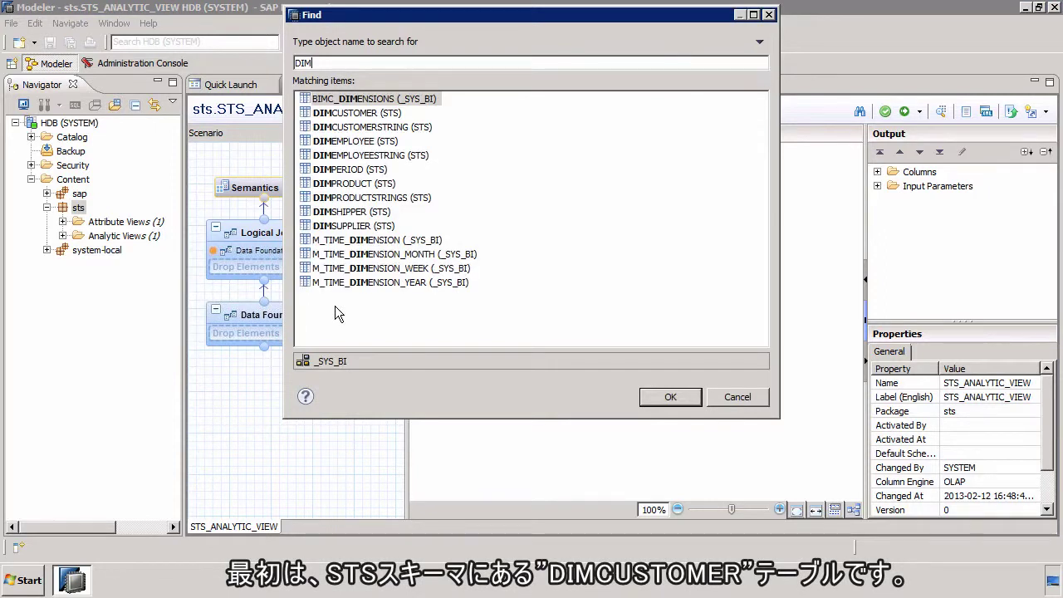
pyautogui.doubleClick(361, 113)
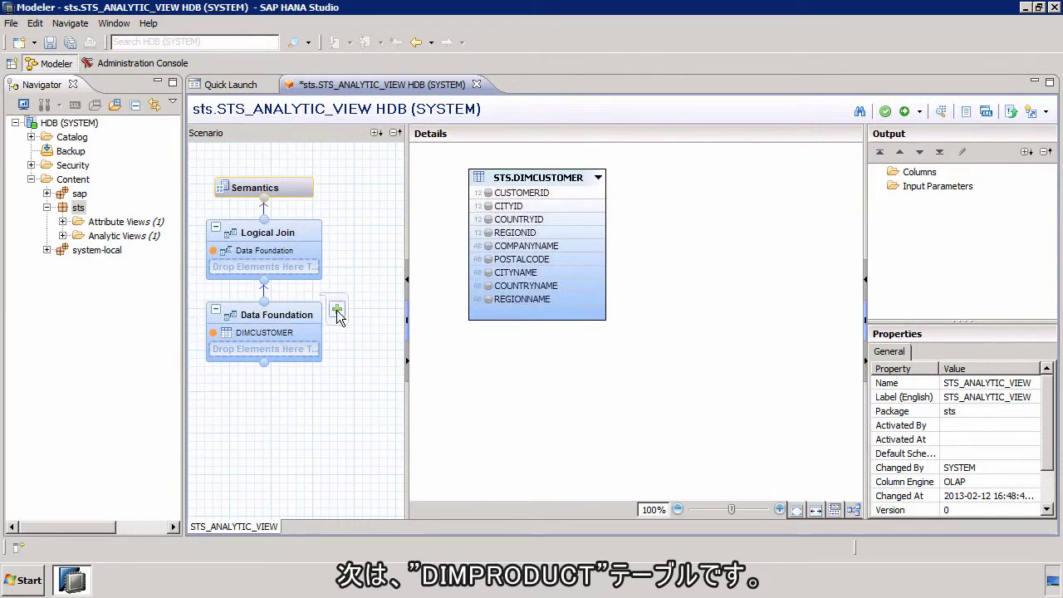
# - Add the DIMPRODUCT and DIMPERIOD tables from the STS schema to the Data Foundation
pyautogui.click(337, 310)
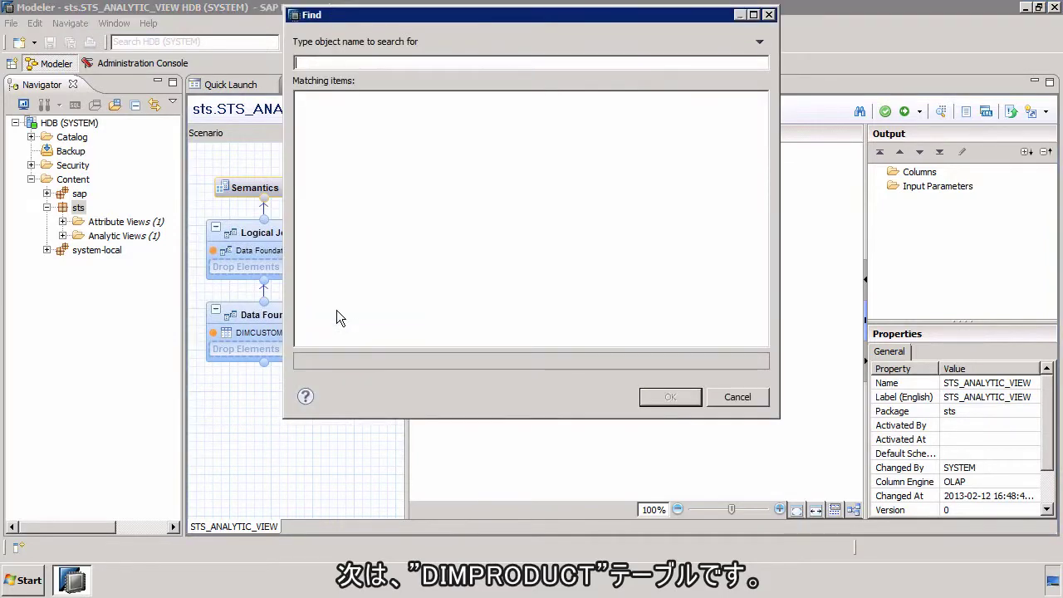
pyautogui.write('DIMPR')
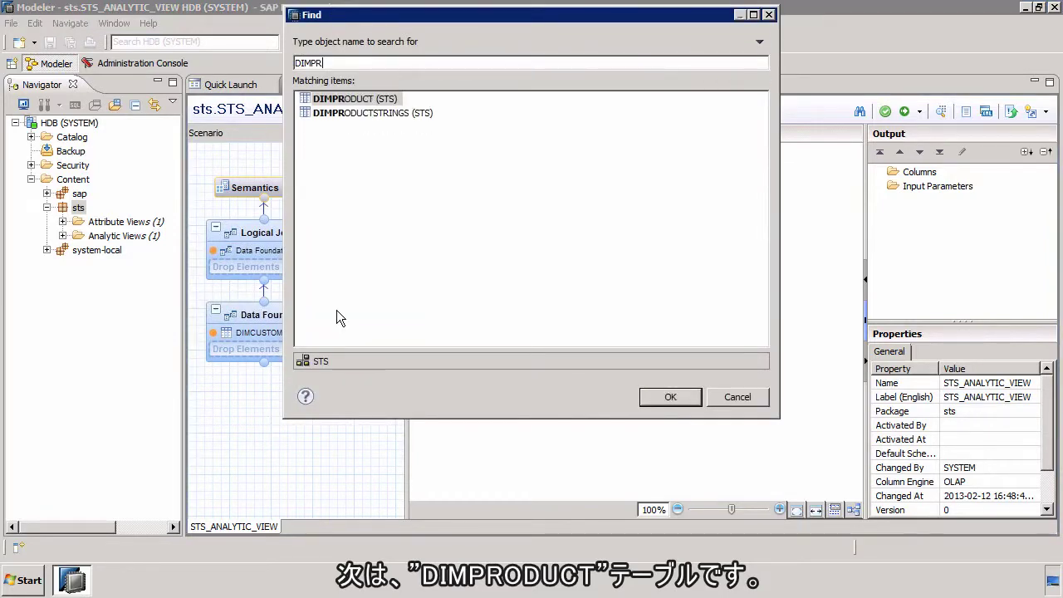
pyautogui.press('Return')
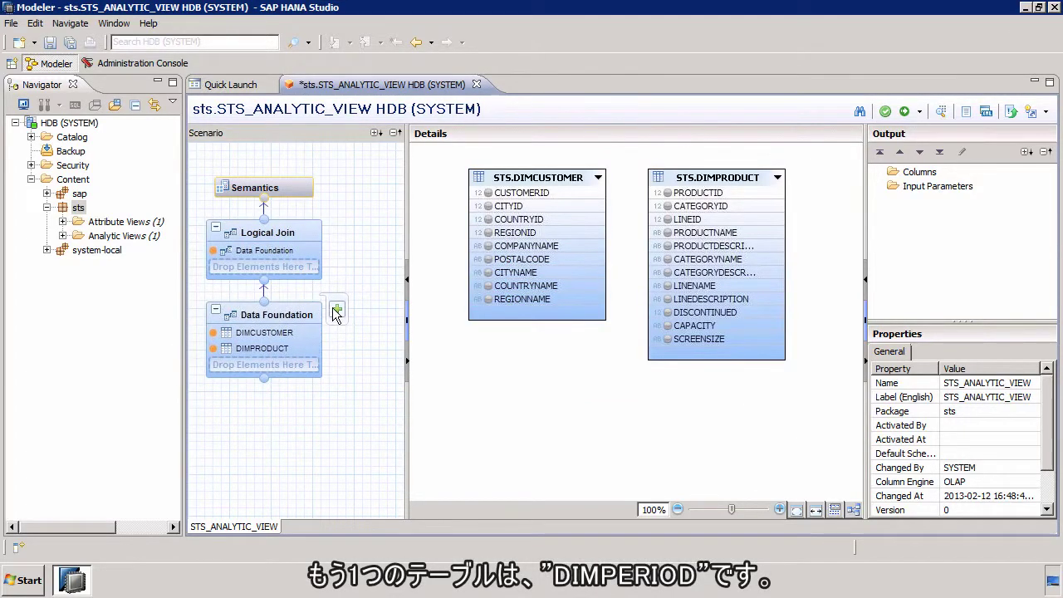
pyautogui.click(336, 312)
pyautogui.write('DIMPER')
pyautogui.press('Return')
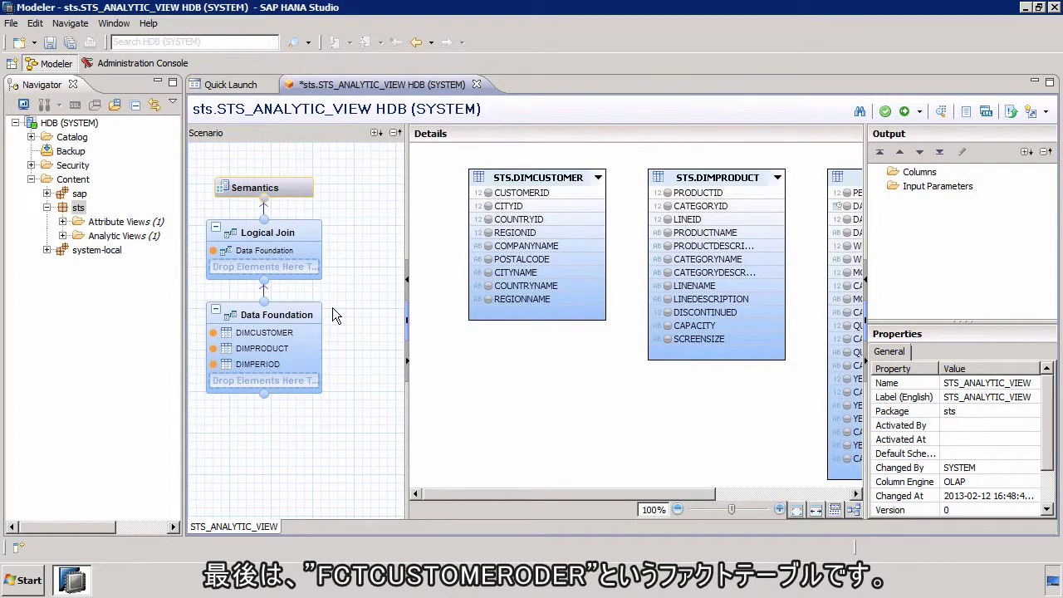
# - Add the FCTCUSTOMERORDER fact table from the STS schema to the Data Foundation
pyautogui.moveTo(337, 312)
pyautogui.click(337, 311)
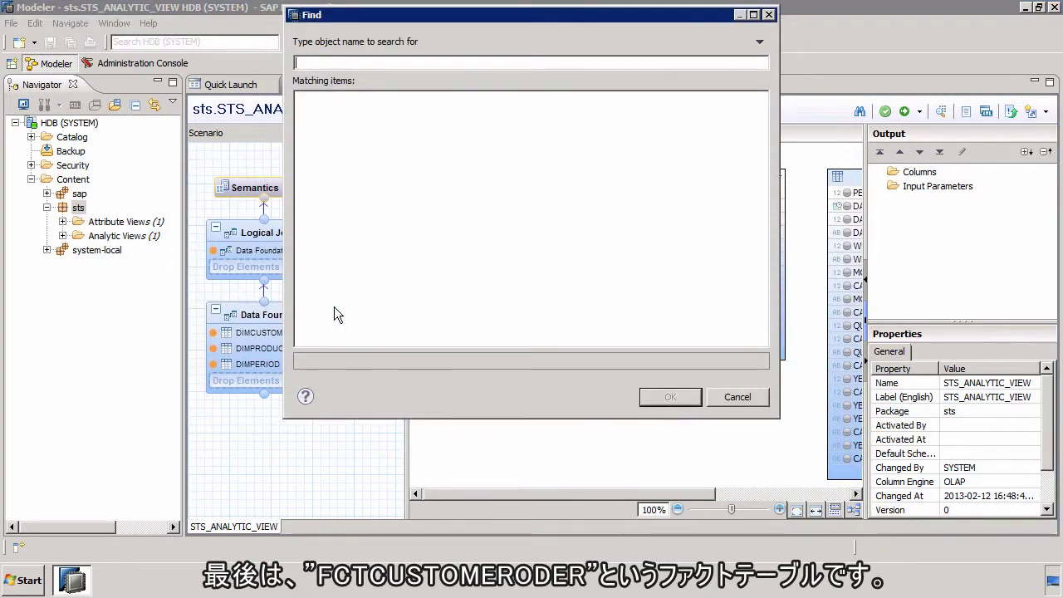
pyautogui.write('FCT')
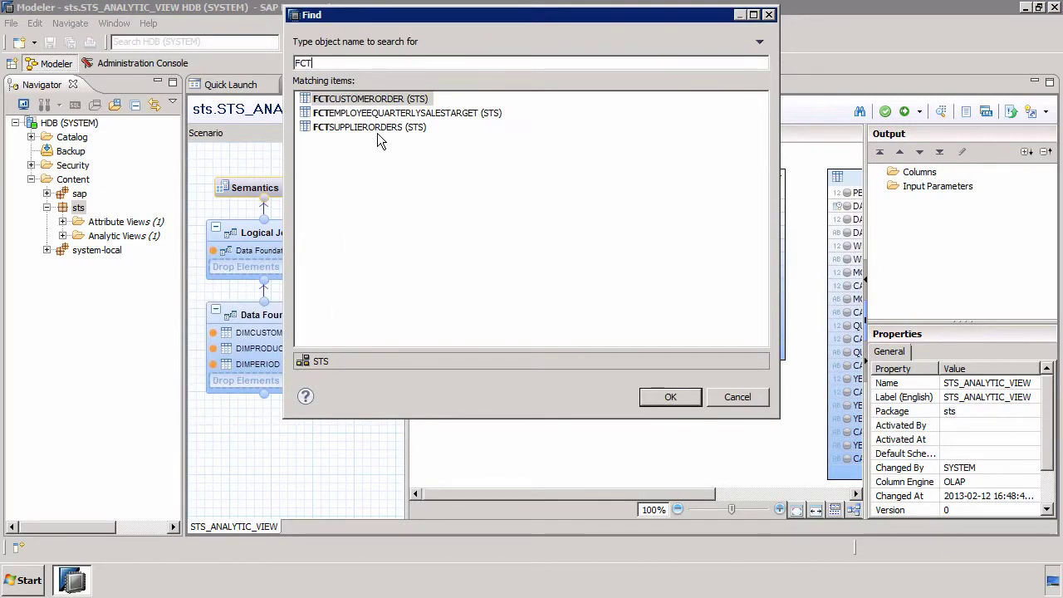
pyautogui.doubleClick(380, 98)
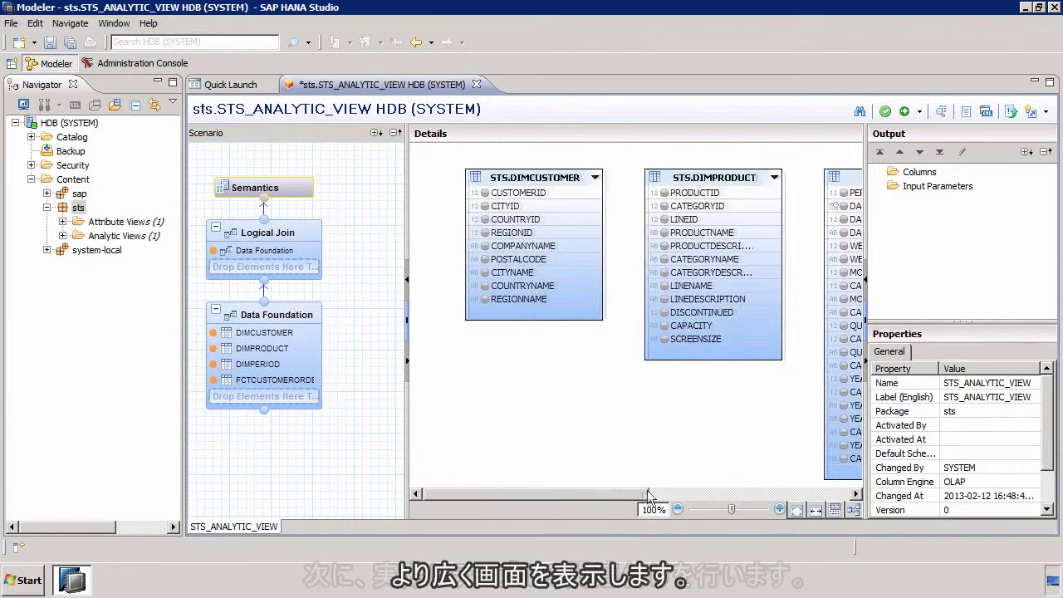
# - Reposition the FCTCUSTOMERORDER table centrally below the DIMPRODUCT table in the Data Foundation diagram
pyautogui.moveTo(563, 495); pyautogui.dragTo(593, 495)
pyautogui.click(735, 495)
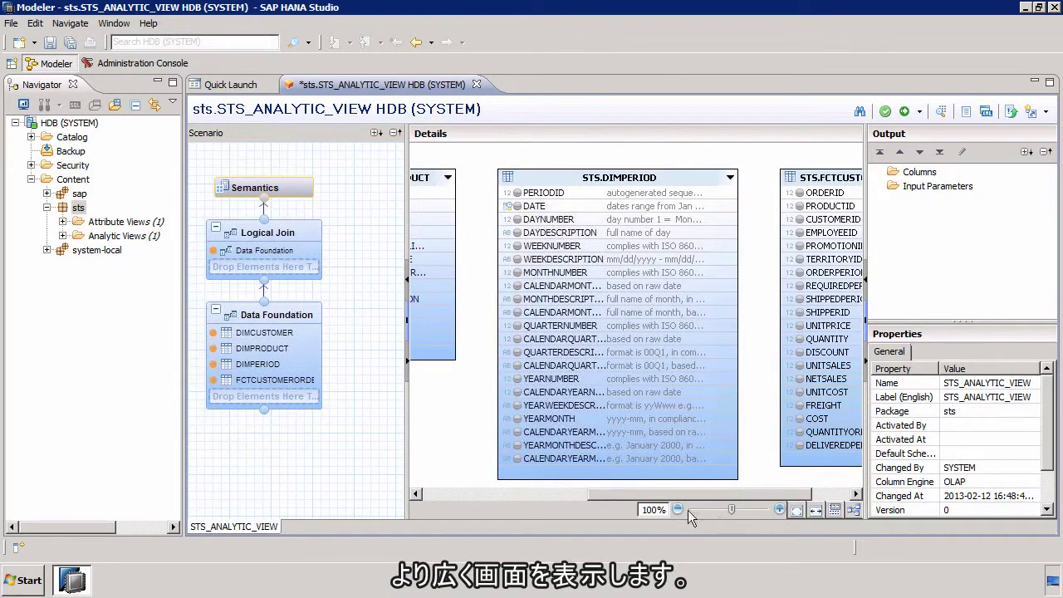
pyautogui.click(678, 509)
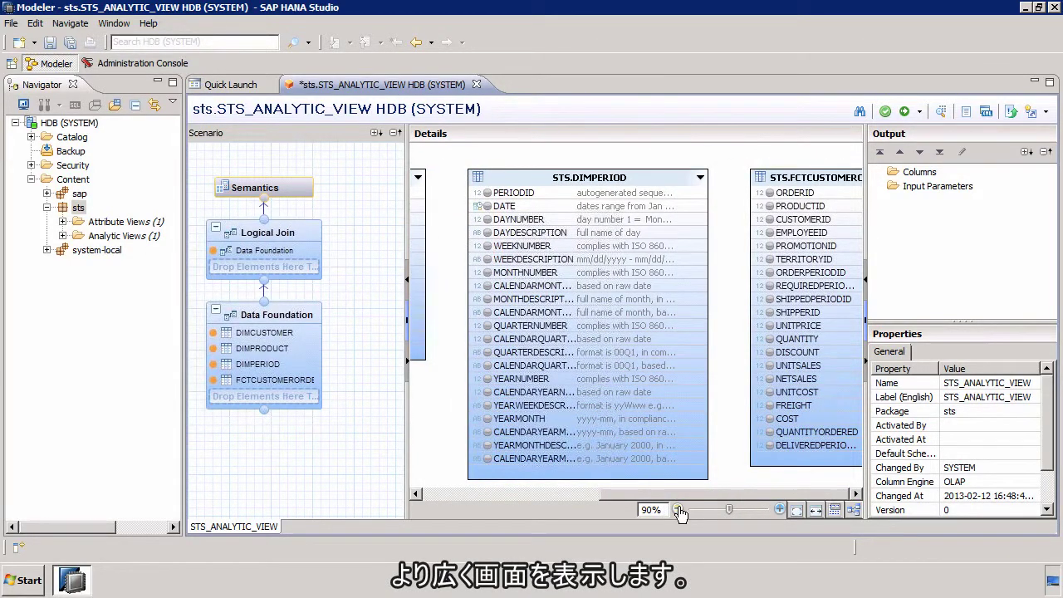
pyautogui.click(679, 510)
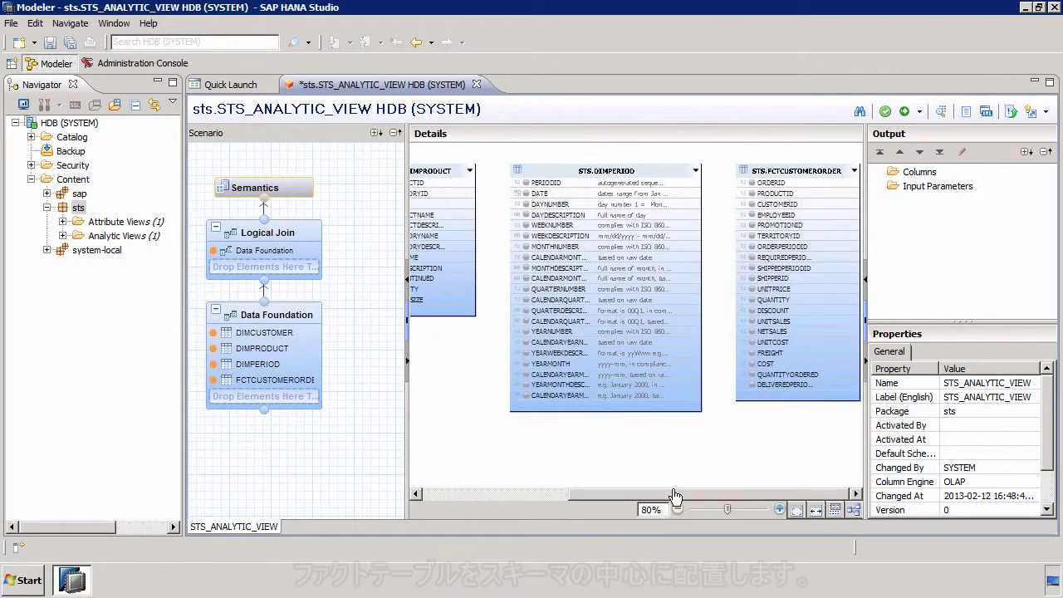
pyautogui.moveTo(575, 495); pyautogui.dragTo(727, 491)
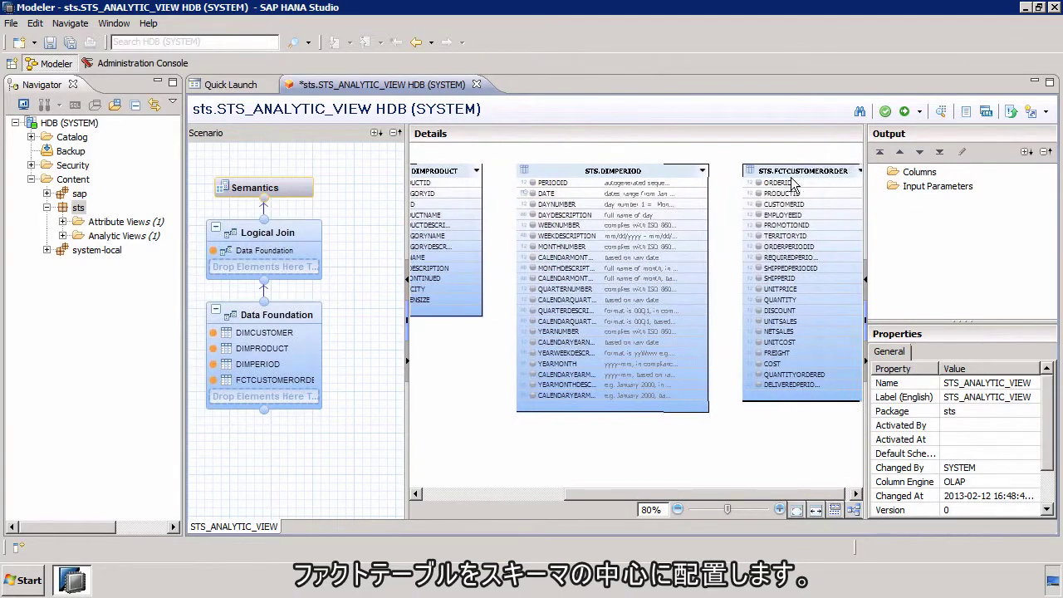
pyautogui.moveTo(671, 255); pyautogui.dragTo(456, 357)
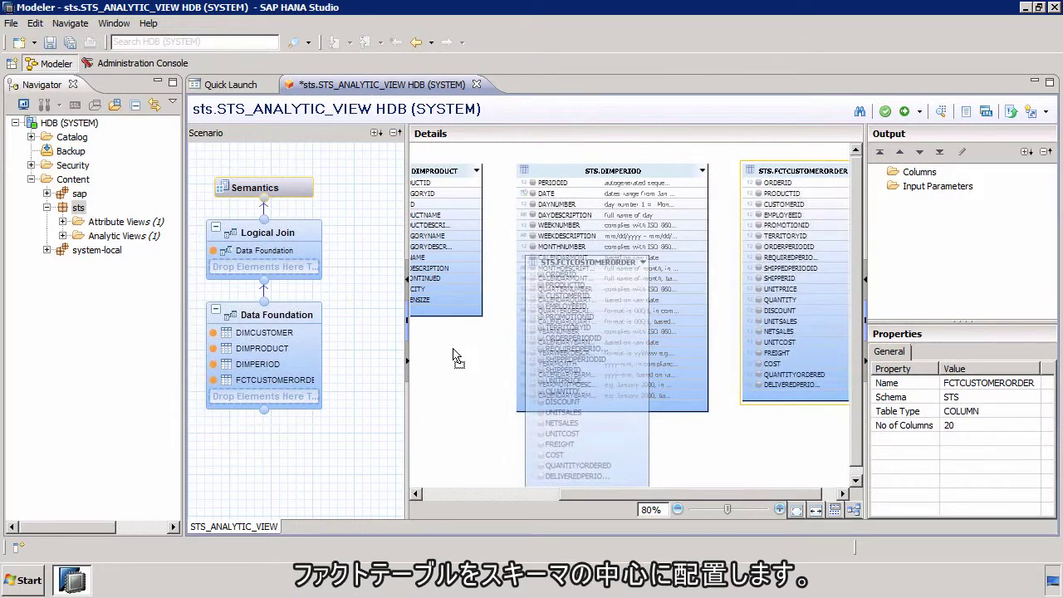
pyautogui.moveTo(455, 359); pyautogui.dragTo(422, 361)
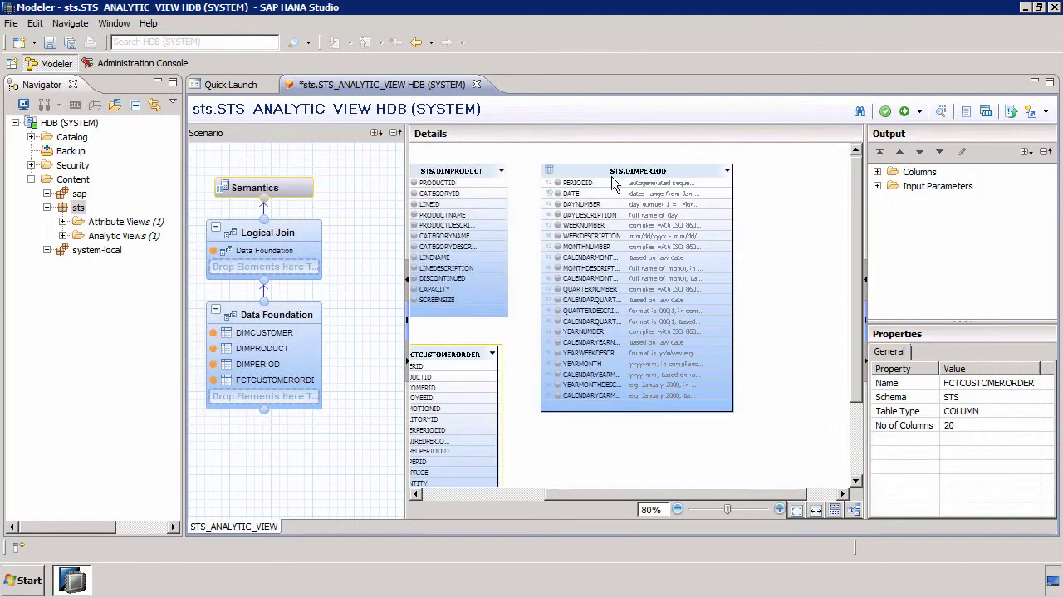
pyautogui.click(459, 169)
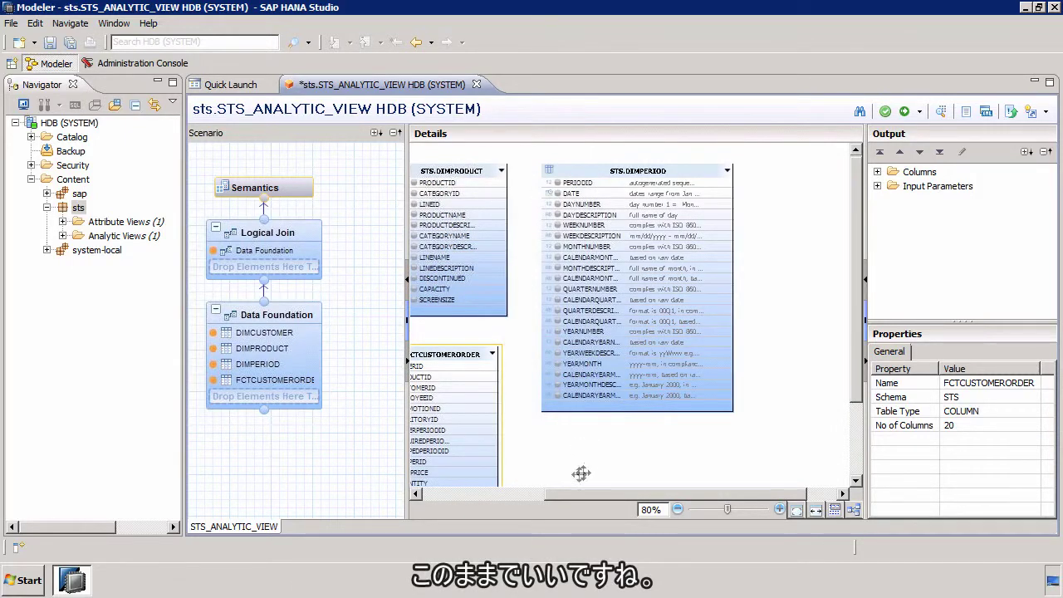
pyautogui.click(492, 495)
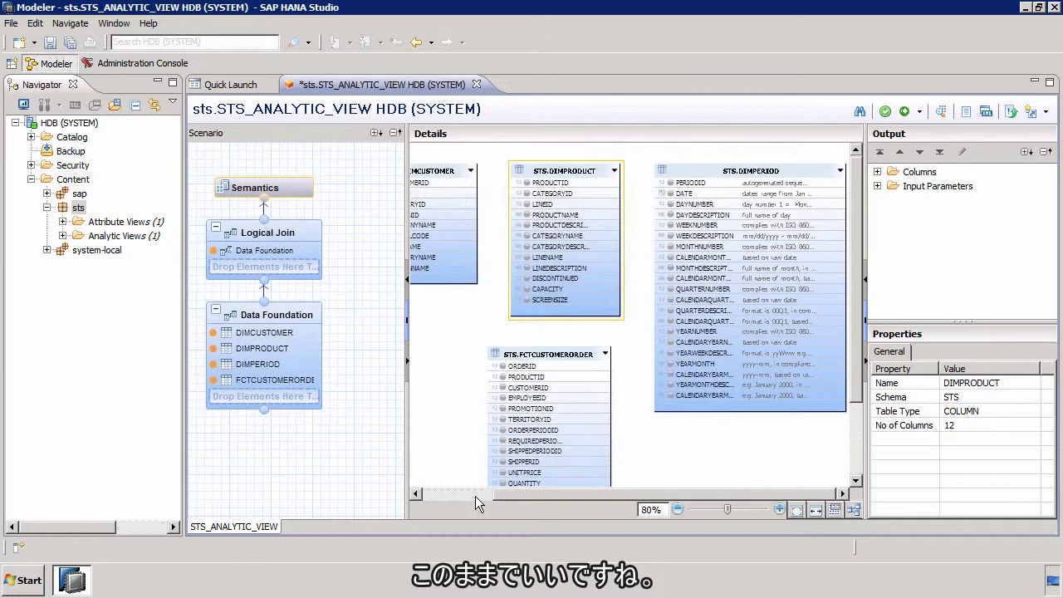
pyautogui.click(475, 496)
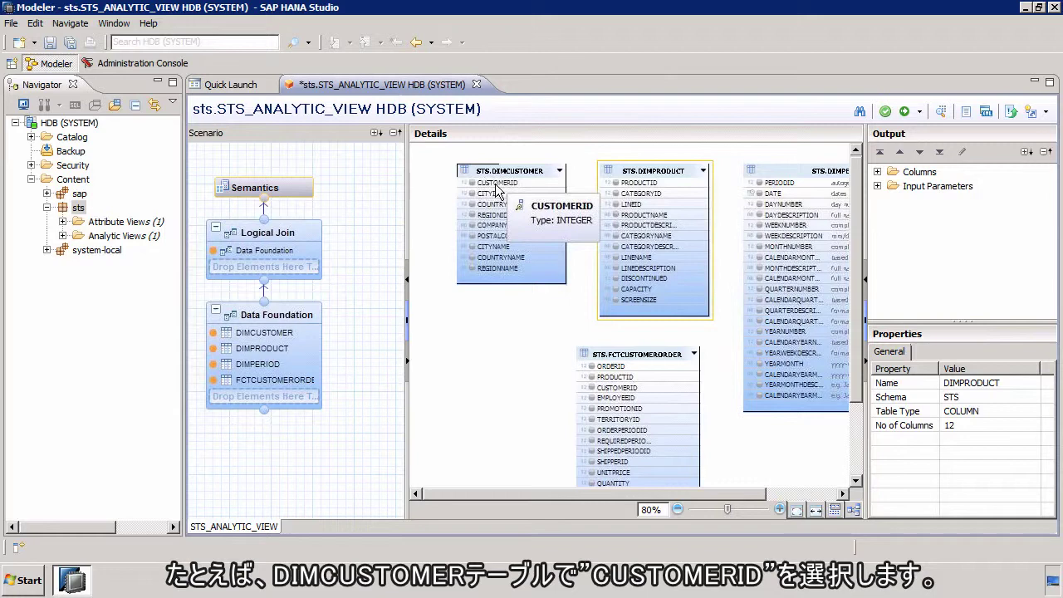
# - Join DIMCUSTOMER's CUSTOMERID, DIMPRODUCT's PRODUCTID and DIMPERIOD's PERIODID to CUSTOMERID, PRODUCTID and ORDERPERIODID in FCTCUSTOMERORDER, and save the view
pyautogui.moveTo(499, 185); pyautogui.dragTo(595, 394)
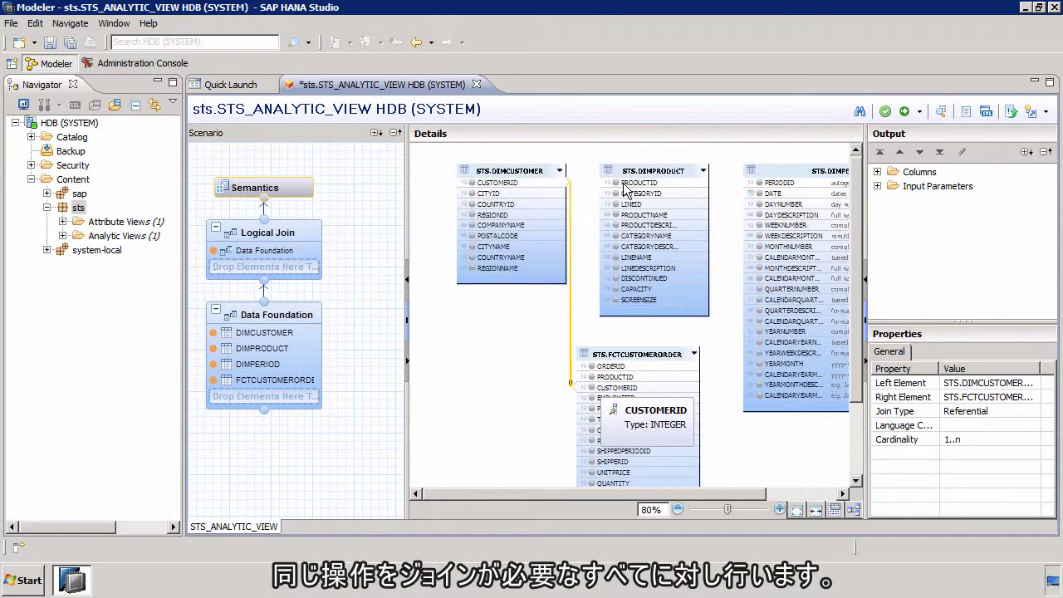
pyautogui.moveTo(627, 184); pyautogui.dragTo(589, 383)
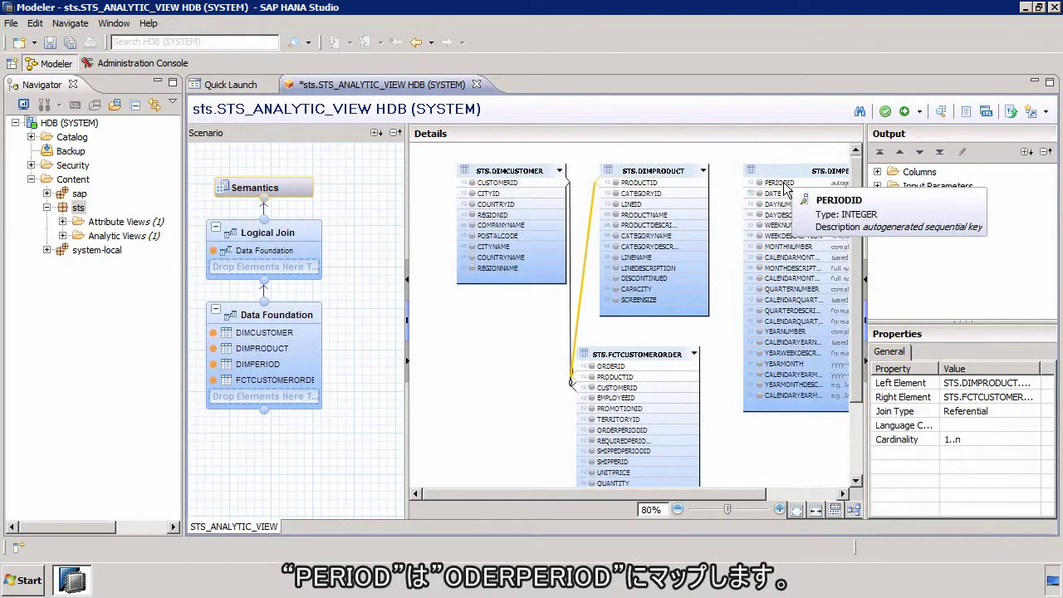
pyautogui.moveTo(782, 184); pyautogui.dragTo(692, 433)
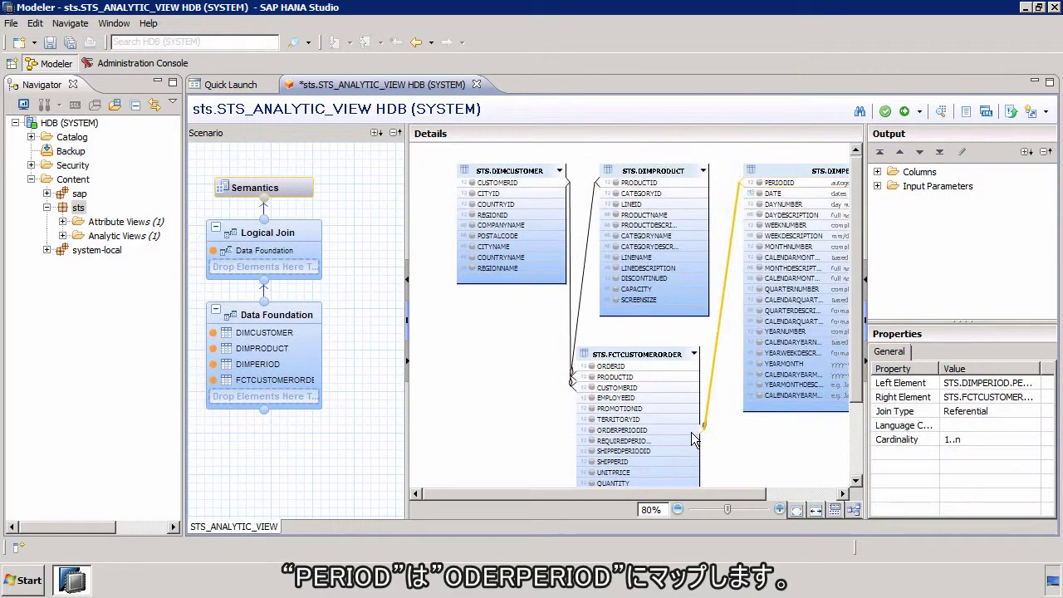
pyautogui.click(48, 43)
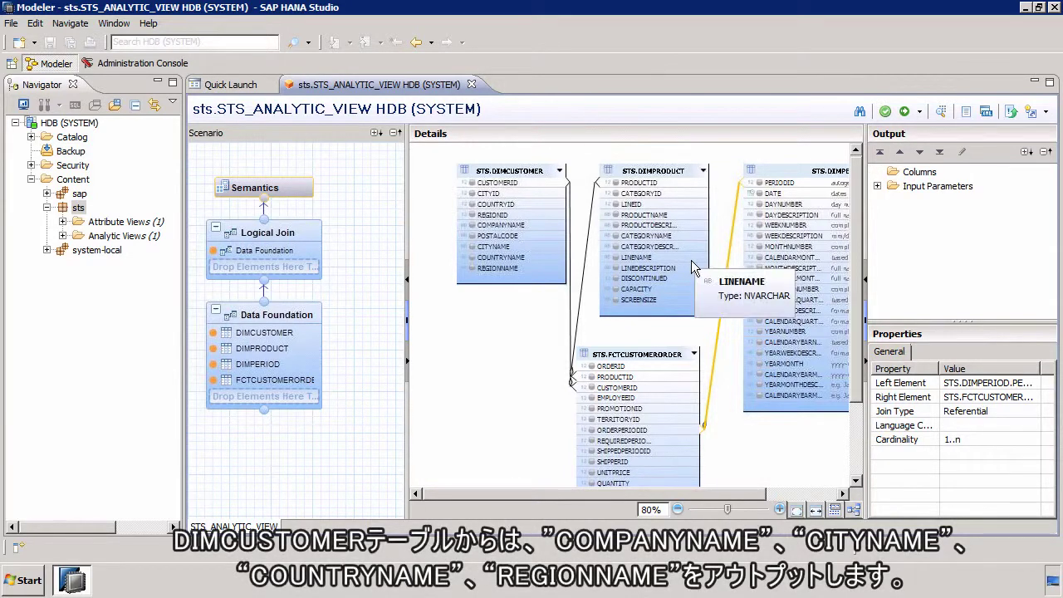
# - Add the COMPANYNAME, CITYNAME, COUNTRYNAME and REGIONNAME columns of the DIMCUSTOMER table to the output
pyautogui.click(503, 227)
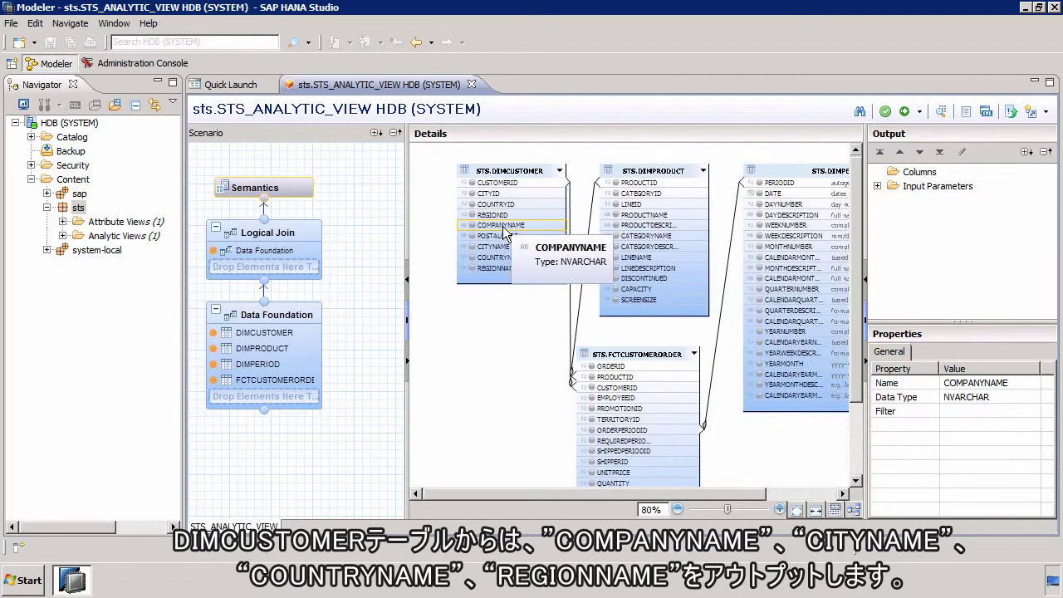
pyautogui.keyDown('ctrl'); pyautogui.click(492, 247); pyautogui.keyUp('ctrl')
pyautogui.keyDown('ctrl'); pyautogui.click(501, 258); pyautogui.keyUp('ctrl')
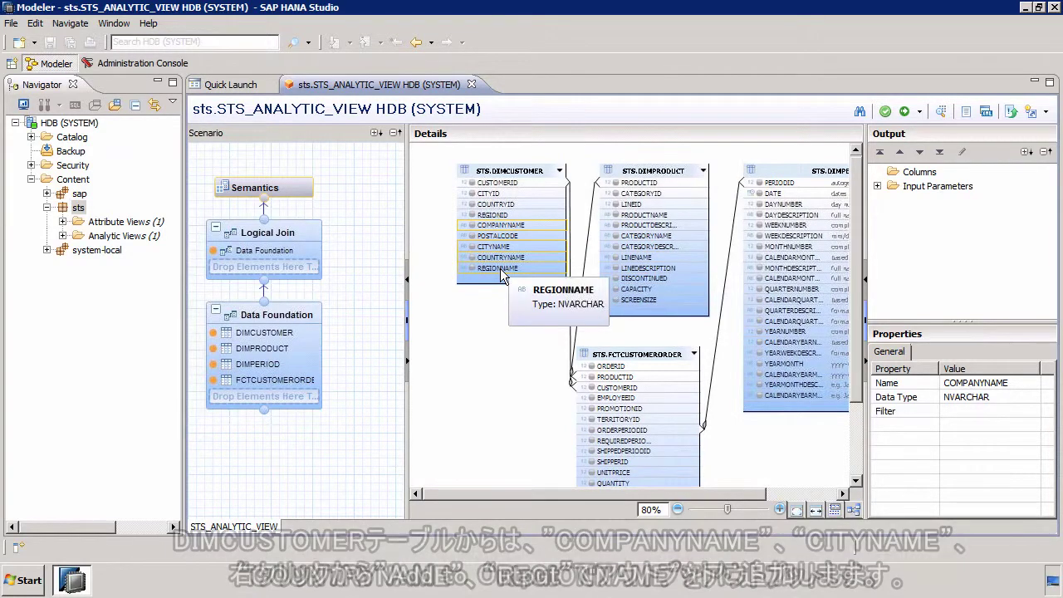
pyautogui.rightClick(500, 268)
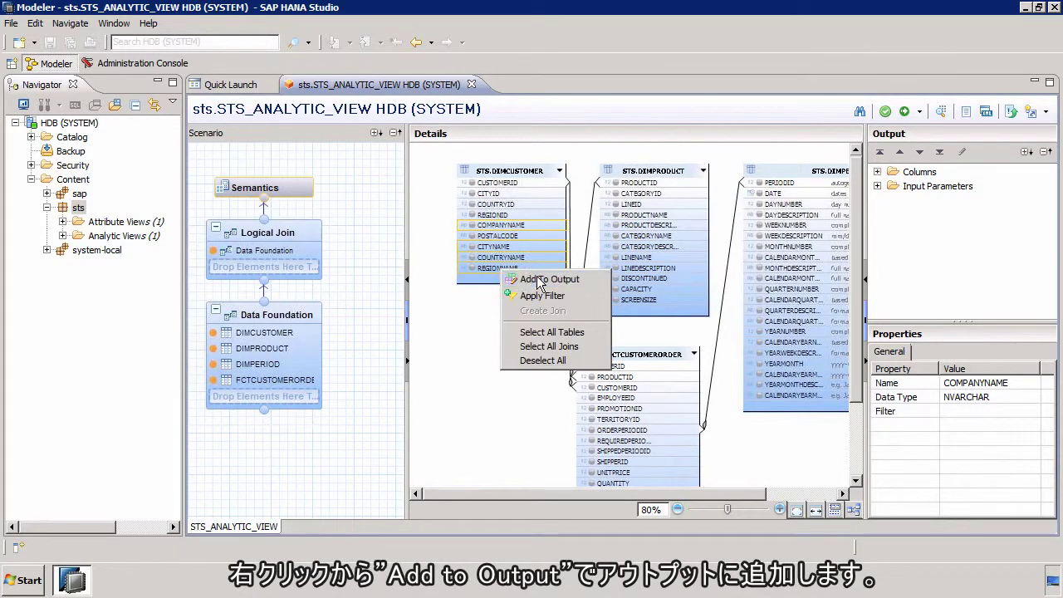
pyautogui.click(539, 279)
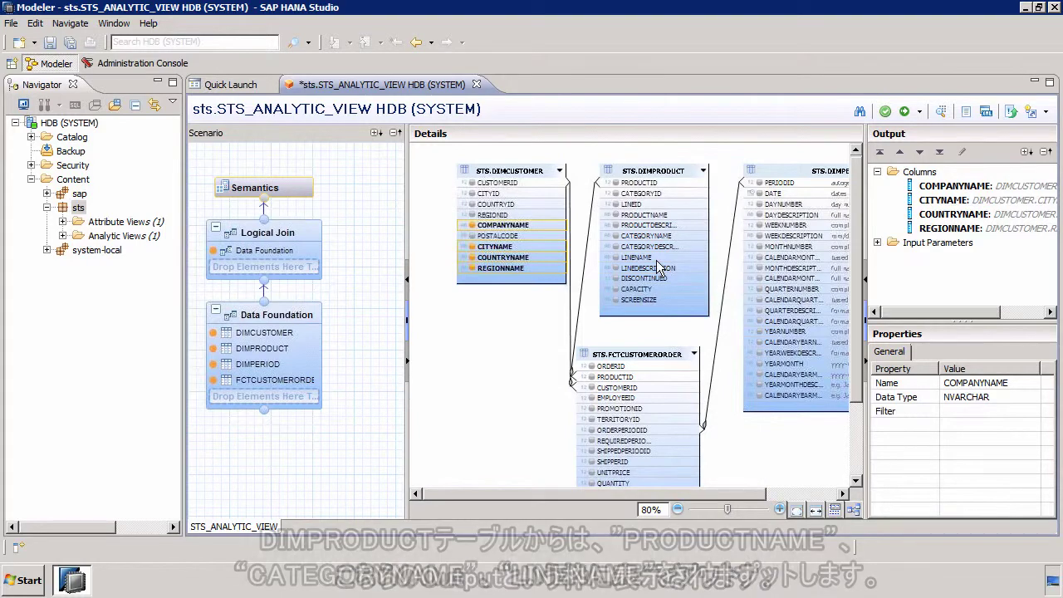
# - Add the PRODUCTNAME, CATEGORYNAME and LINENAME columns of the DIMPRODUCT table to the output
pyautogui.click(645, 216)
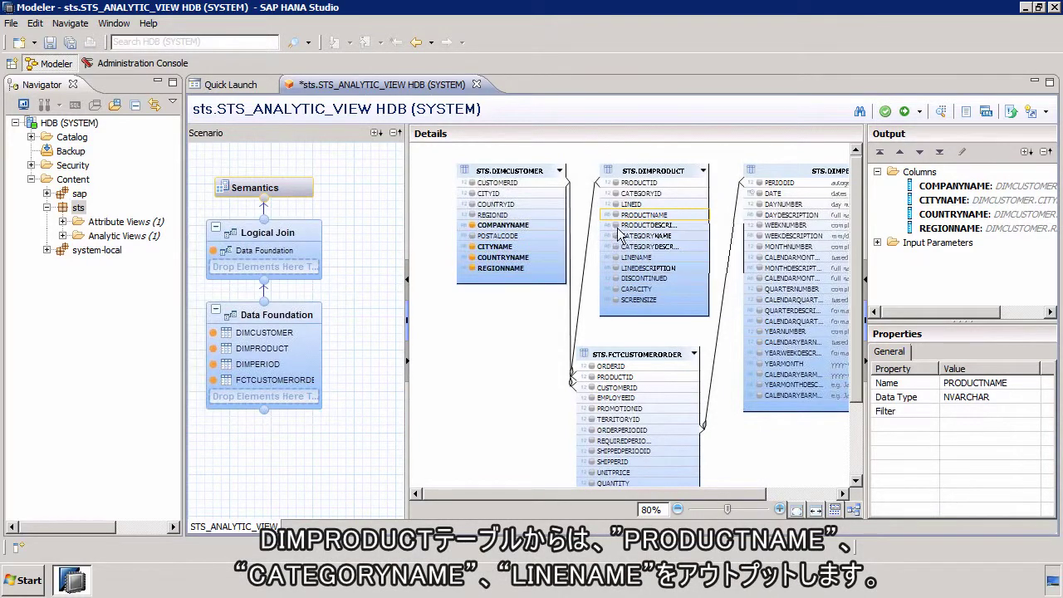
pyautogui.keyDown('ctrl'); pyautogui.click(650, 256); pyautogui.keyUp('ctrl')
pyautogui.rightClick(651, 257)
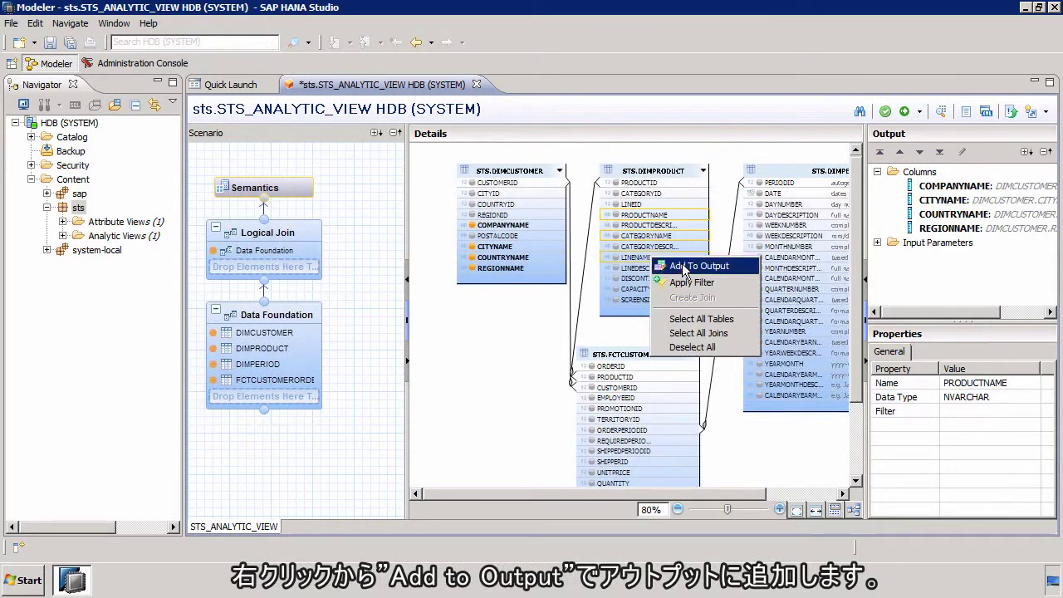
pyautogui.click(685, 266)
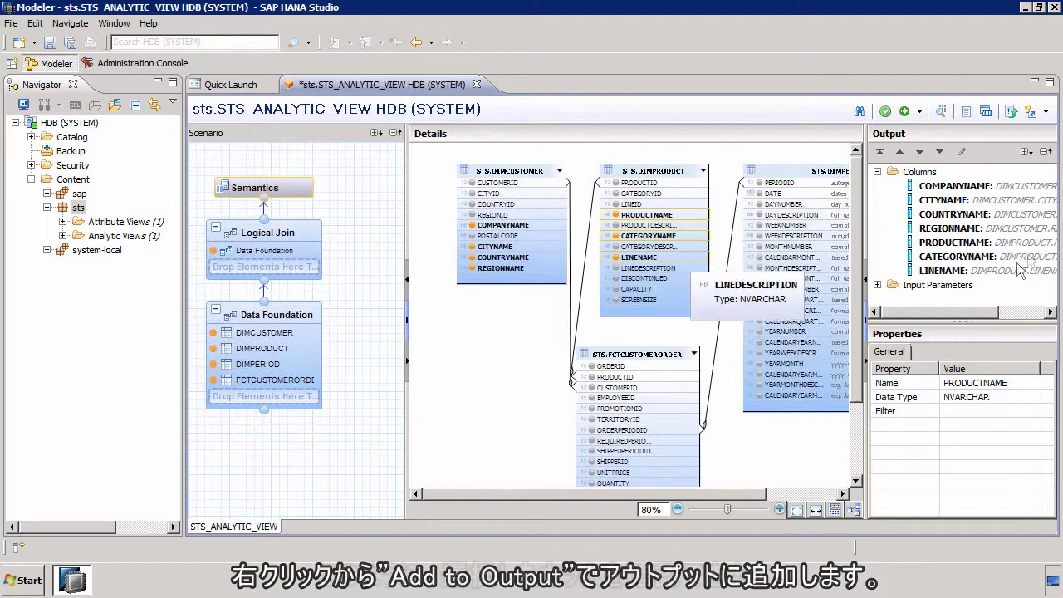
pyautogui.click(944, 258)
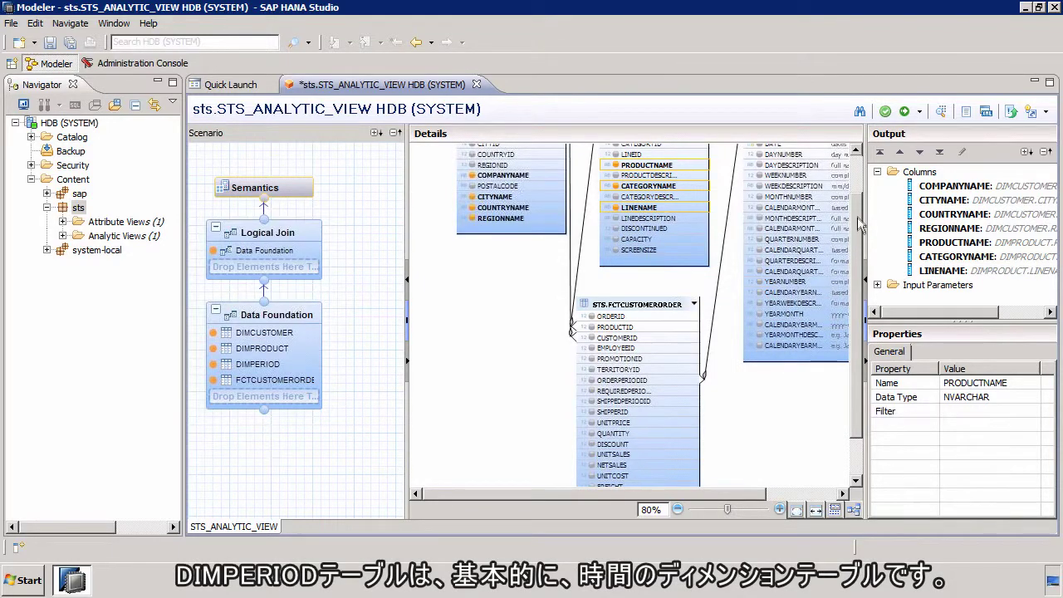
# - Add the calendar month description, calendar quarter description and calendar year number columns of DIMPERIOD to the output, and try to save the view
pyautogui.scroll(2, 859, 195)
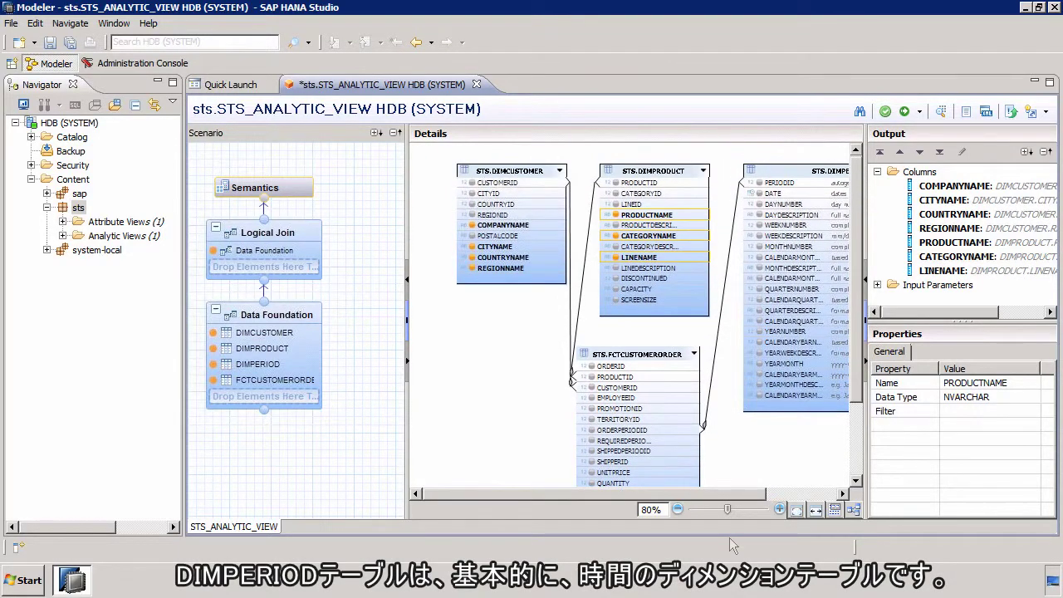
pyautogui.click(814, 496)
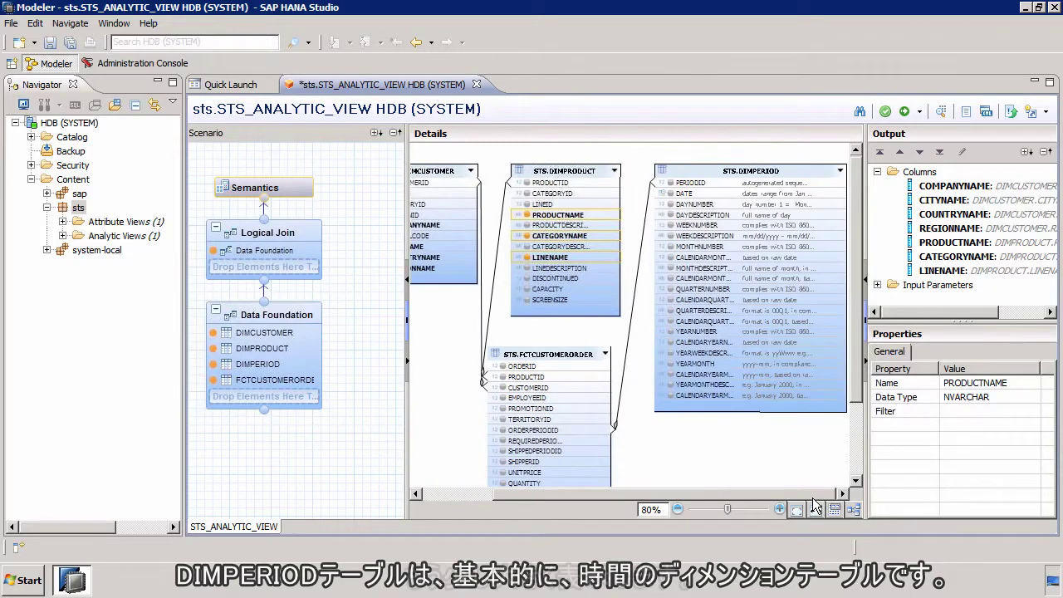
pyautogui.click(741, 509)
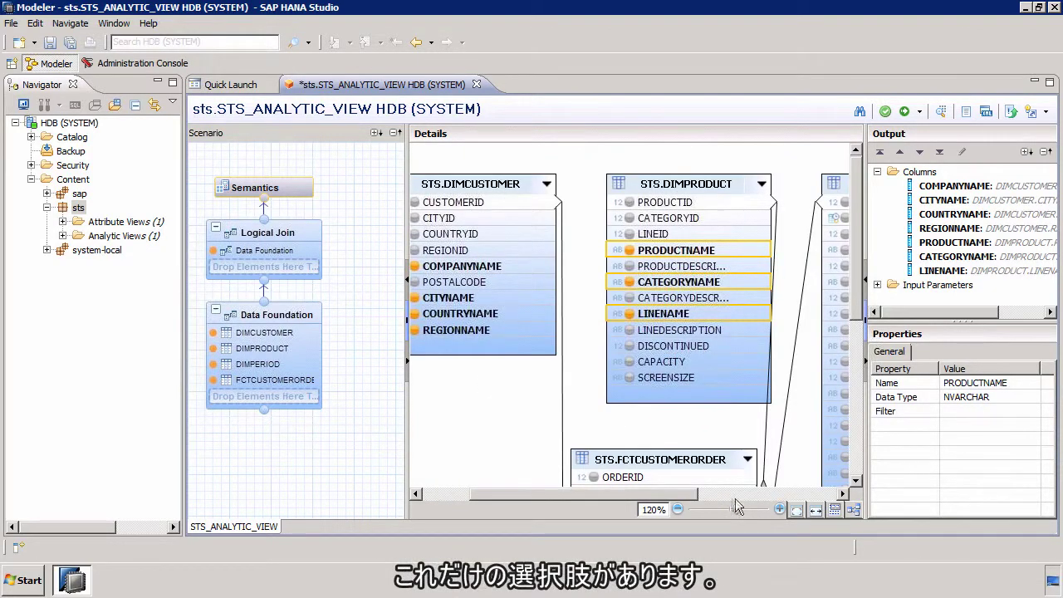
pyautogui.click(790, 496)
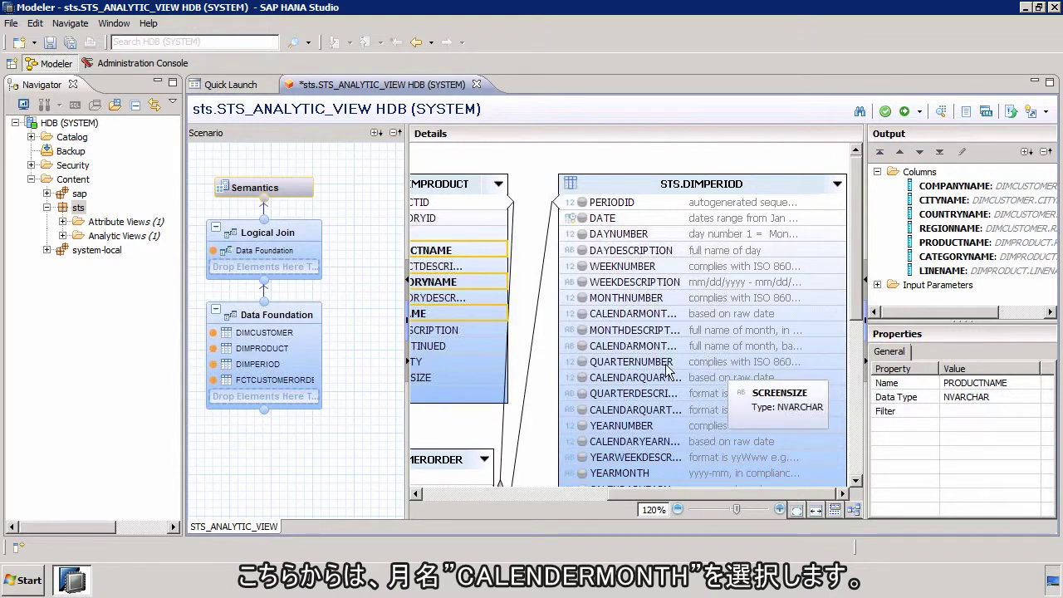
pyautogui.click(644, 347)
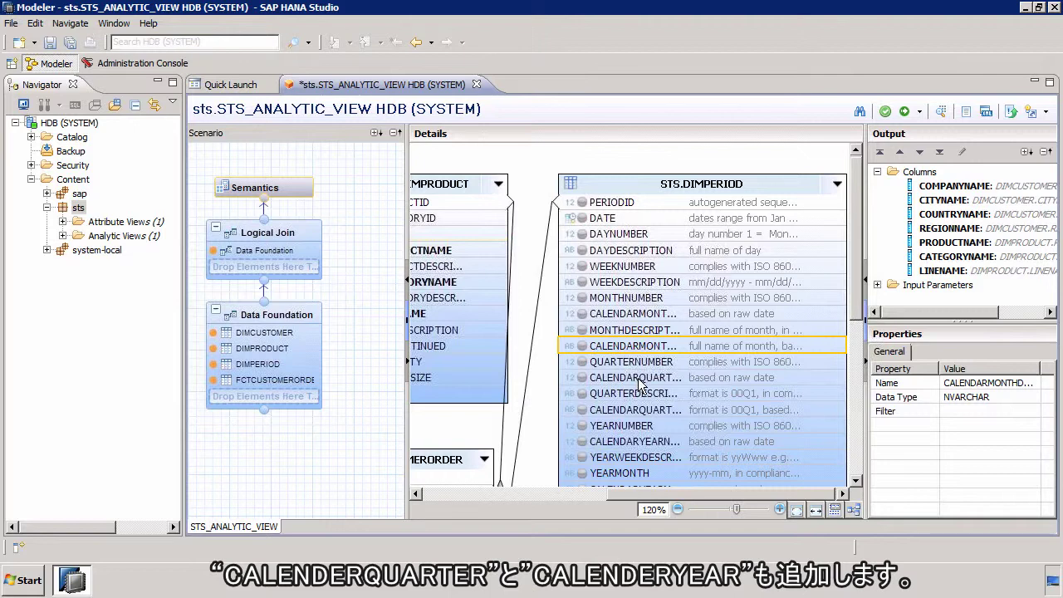
pyautogui.keyDown('ctrl'); pyautogui.click(635, 411); pyautogui.keyUp('ctrl')
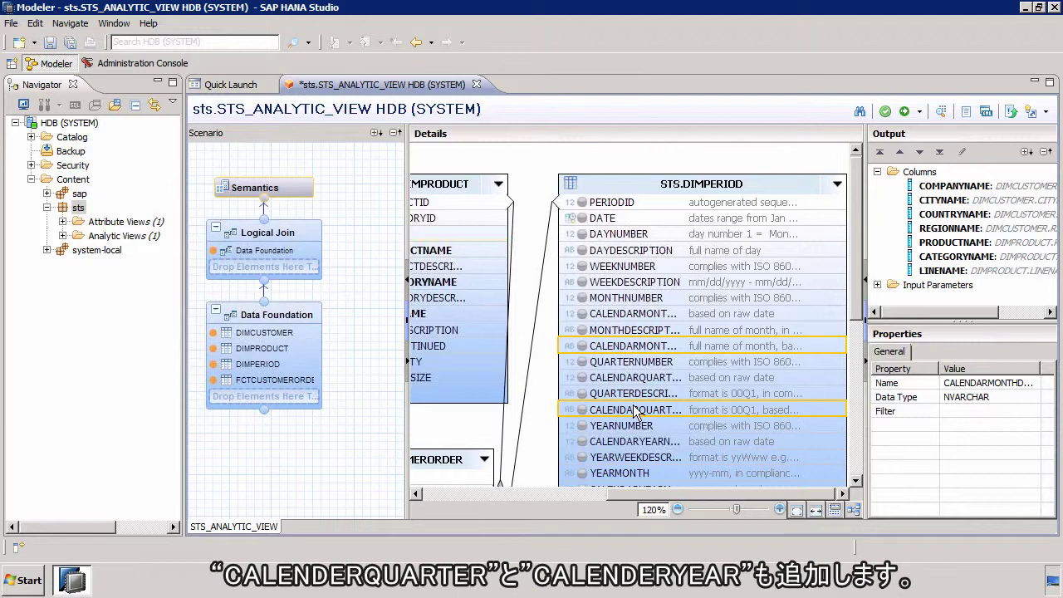
pyautogui.keyDown('ctrl'); pyautogui.click(635, 446); pyautogui.keyUp('ctrl')
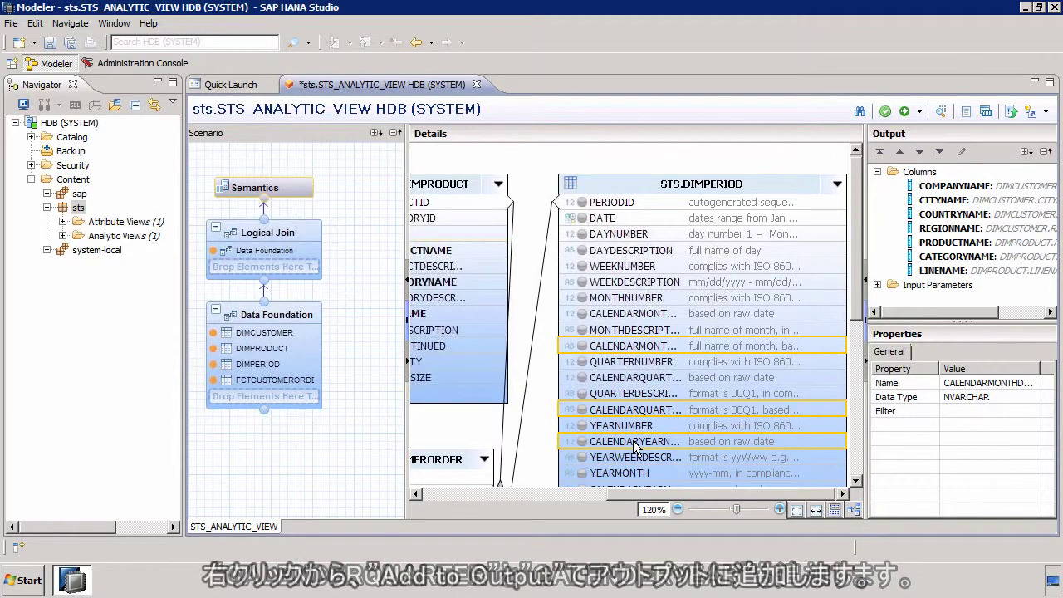
pyautogui.rightClick(636, 446)
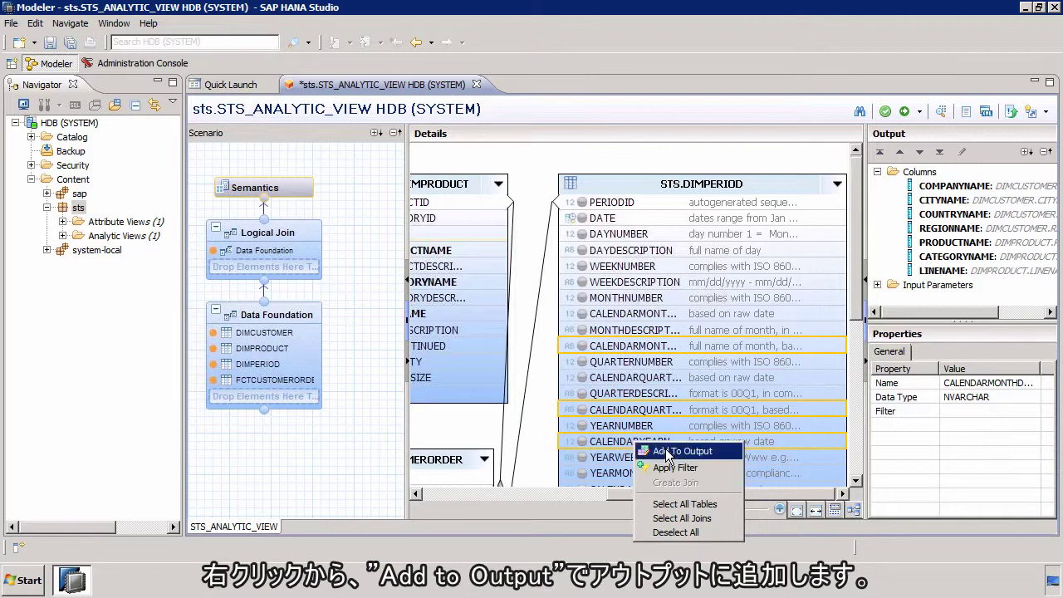
pyautogui.click(667, 451)
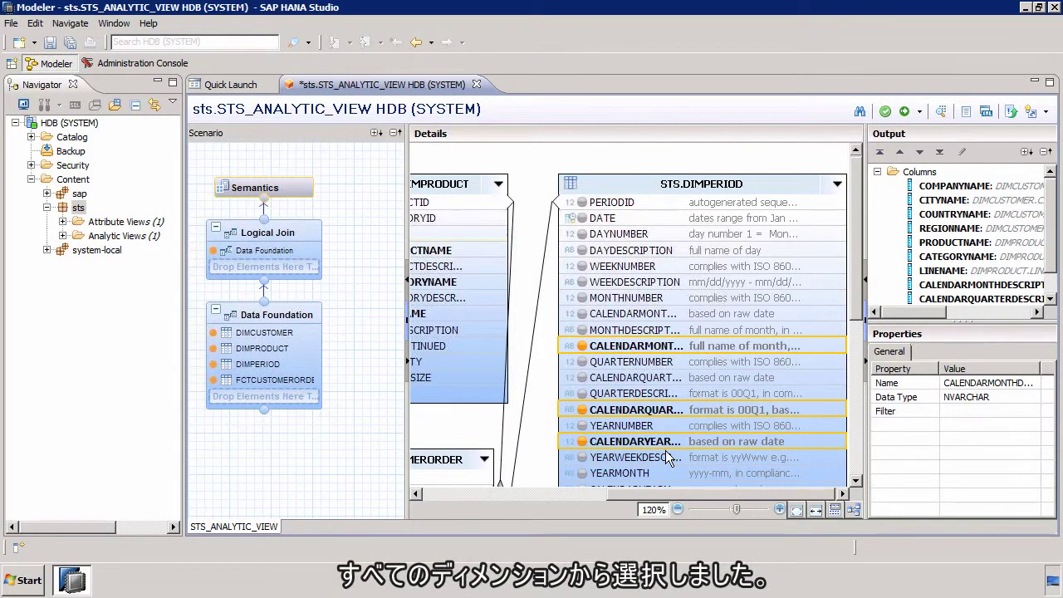
pyautogui.click(553, 493)
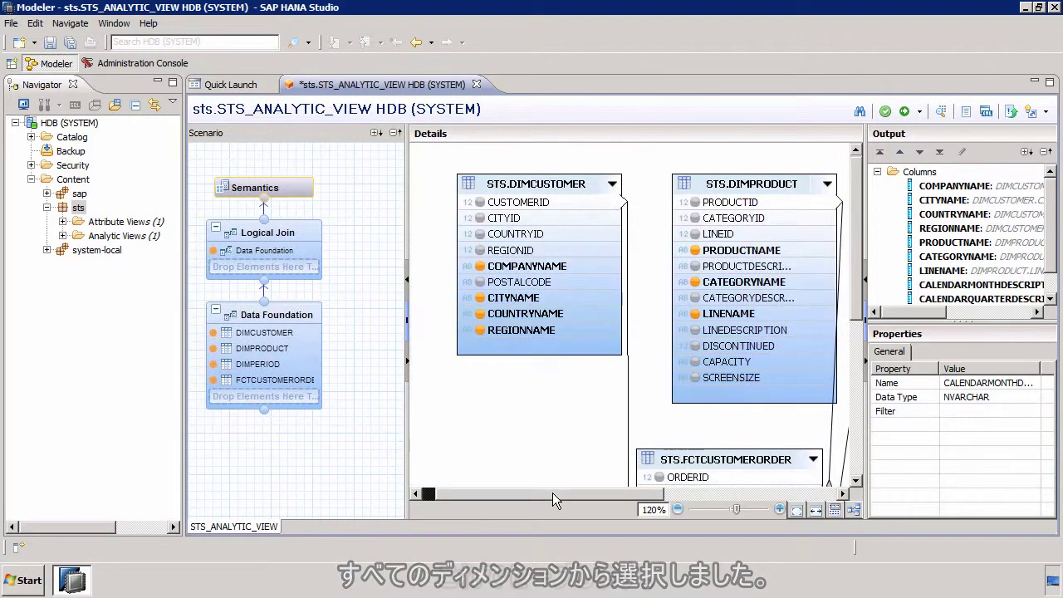
pyautogui.click(50, 43)
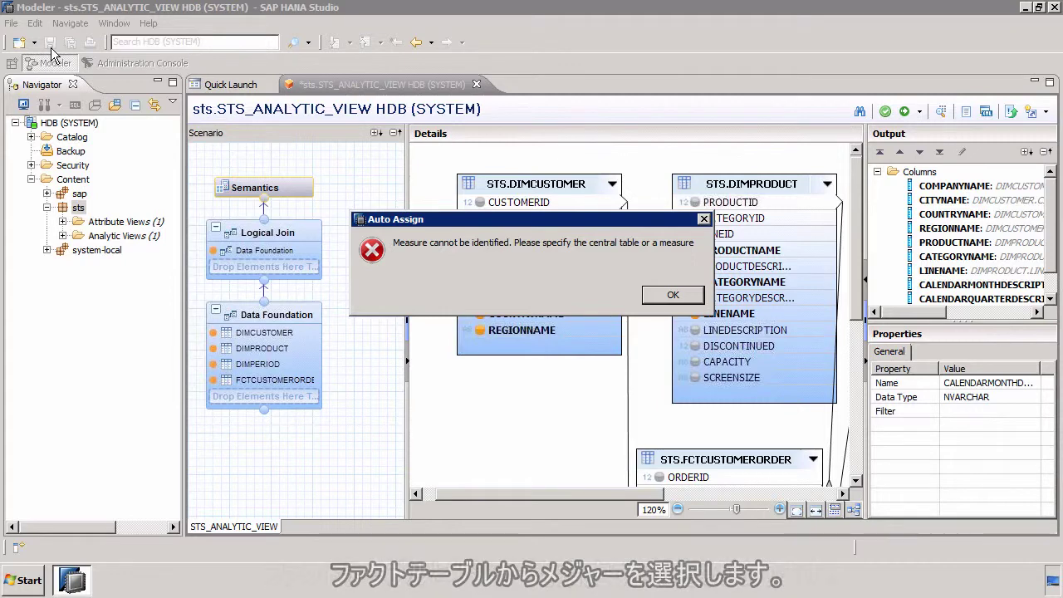
# - Add the NETSALES and QUANTITY columns of the FCTCUSTOMERORDER table to the output, and try to save the view
pyautogui.click(673, 296)
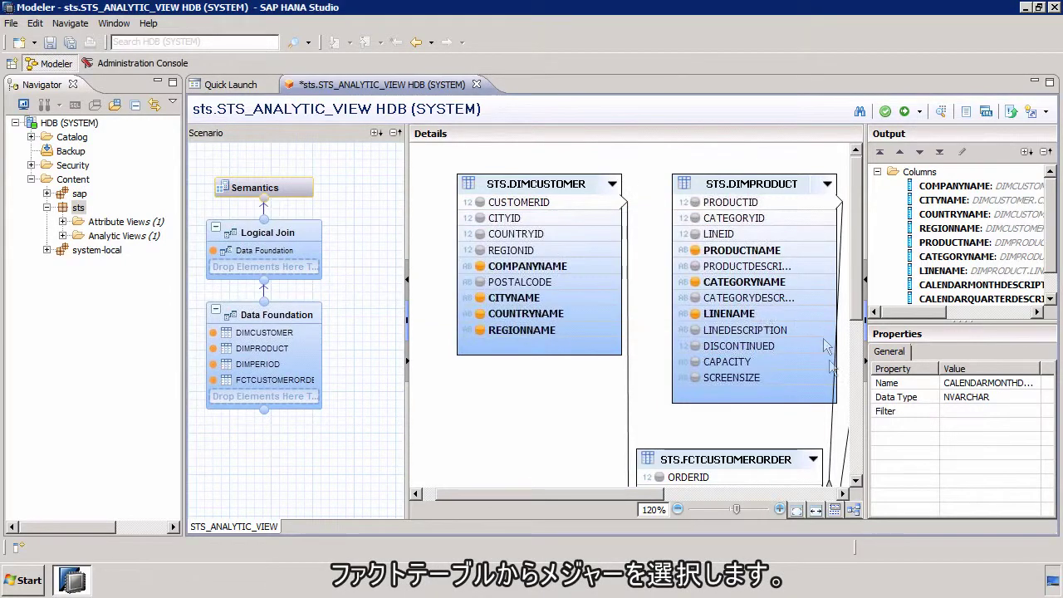
pyautogui.click(858, 378)
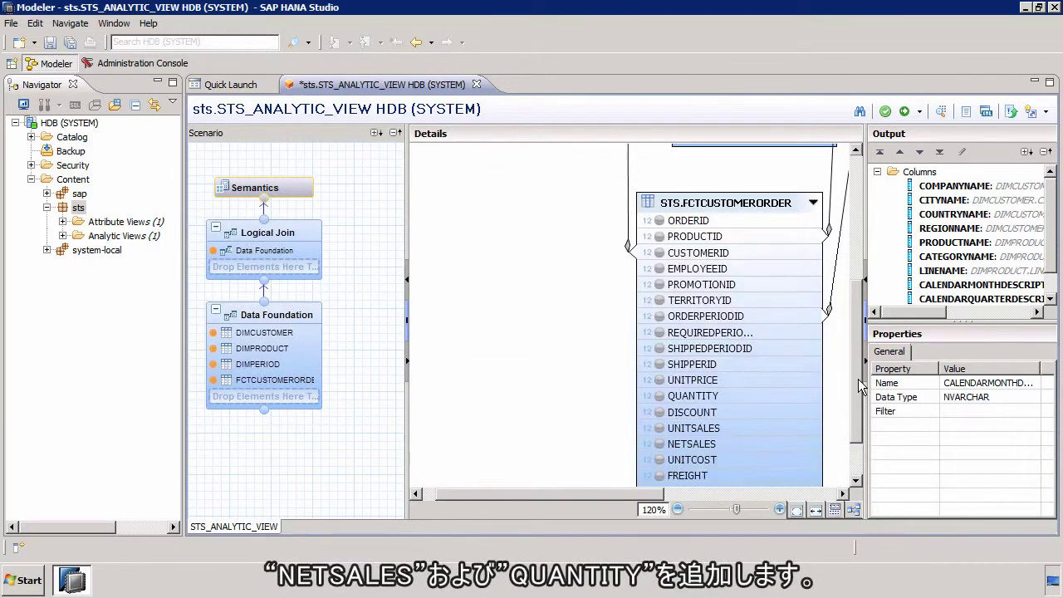
pyautogui.click(707, 445)
pyautogui.keyDown('ctrl'); pyautogui.click(702, 397); pyautogui.keyUp('ctrl')
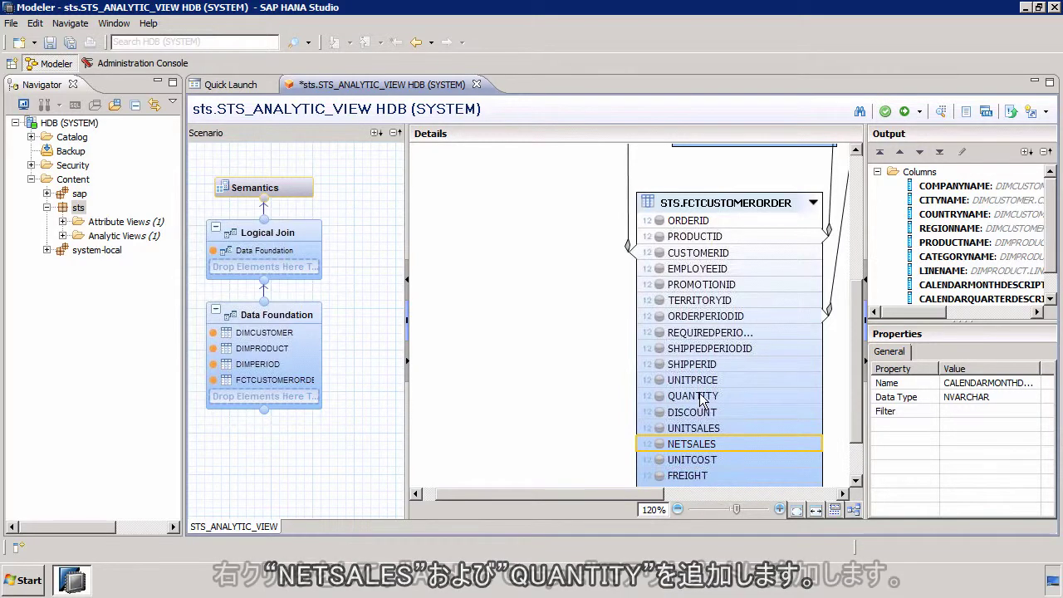
pyautogui.rightClick(702, 397)
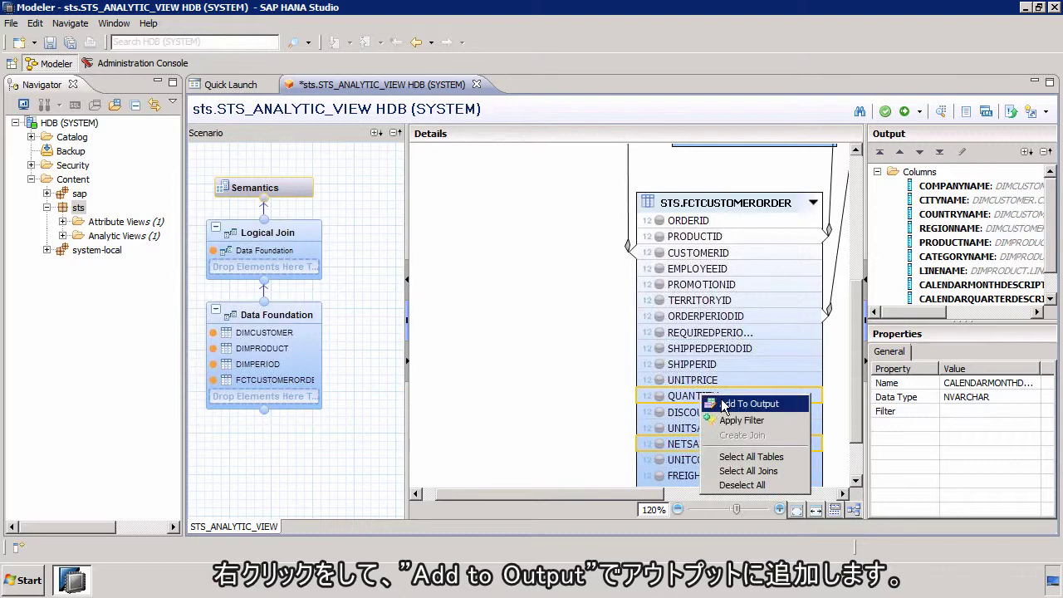
pyautogui.click(721, 401)
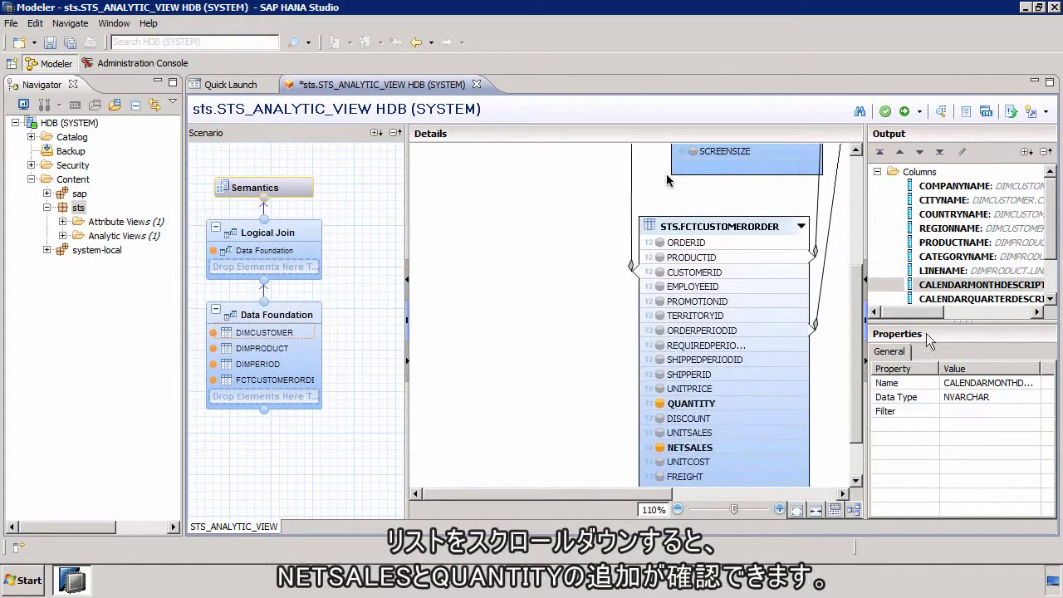
pyautogui.moveTo(1047, 236); pyautogui.dragTo(1050, 274)
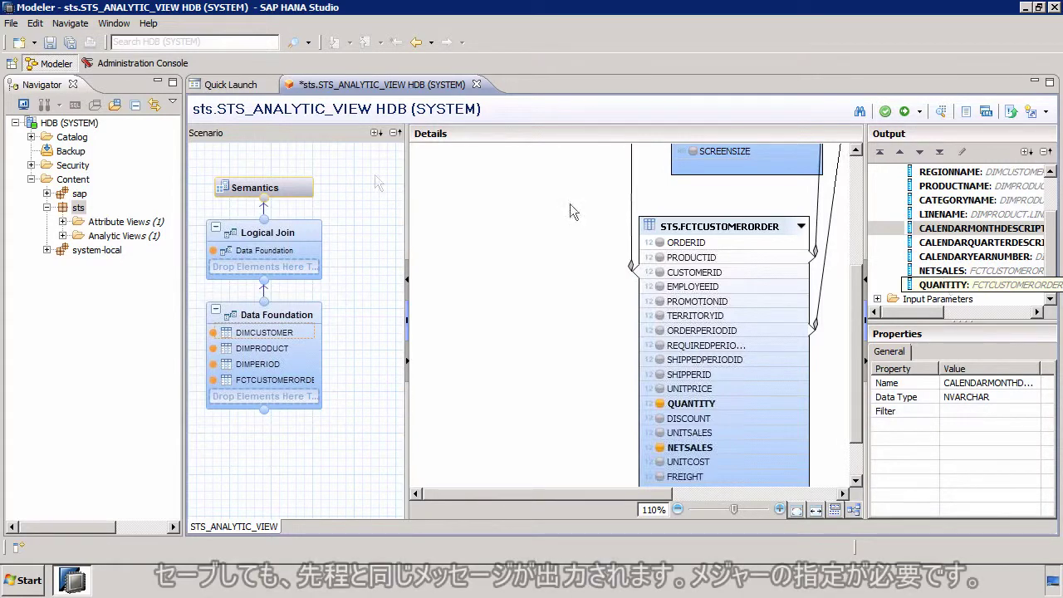
pyautogui.click(50, 42)
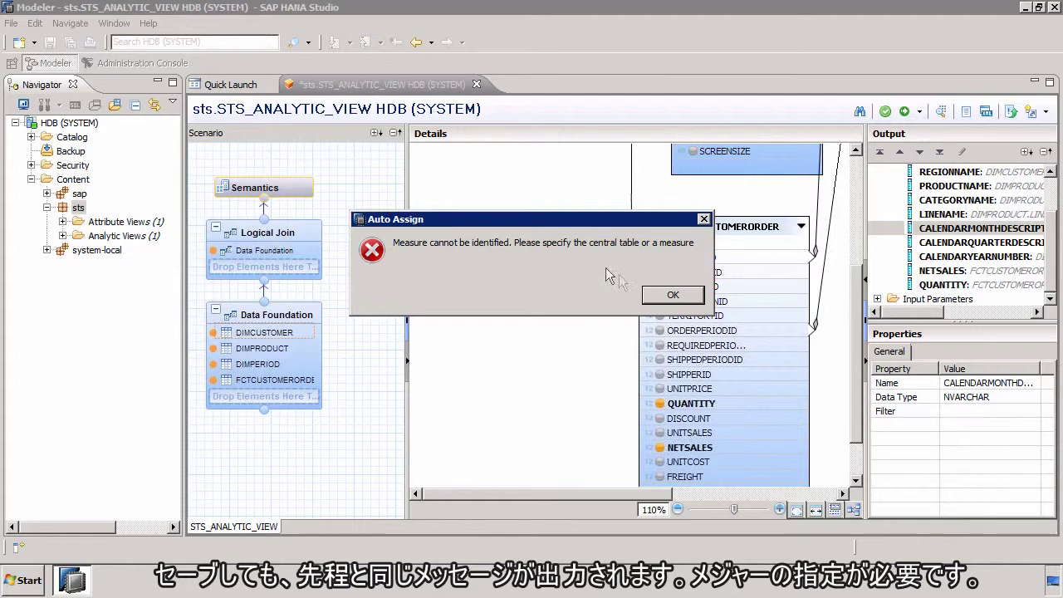
pyautogui.click(674, 296)
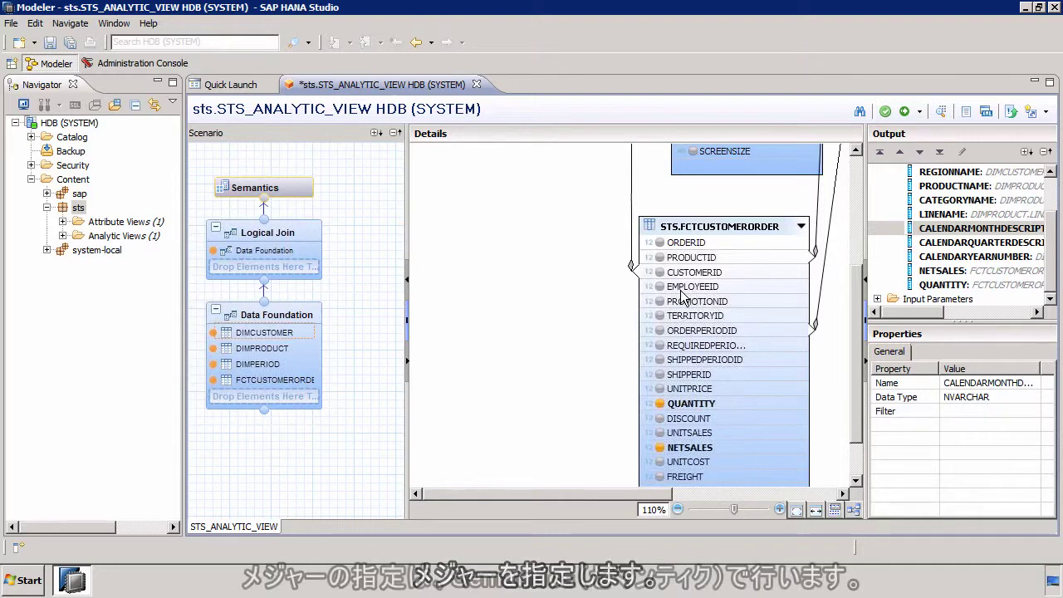
# - In the view's semantics, mark NETSALES and QUANTITY as measures with SUM aggregation, and save the view
pyautogui.click(284, 191)
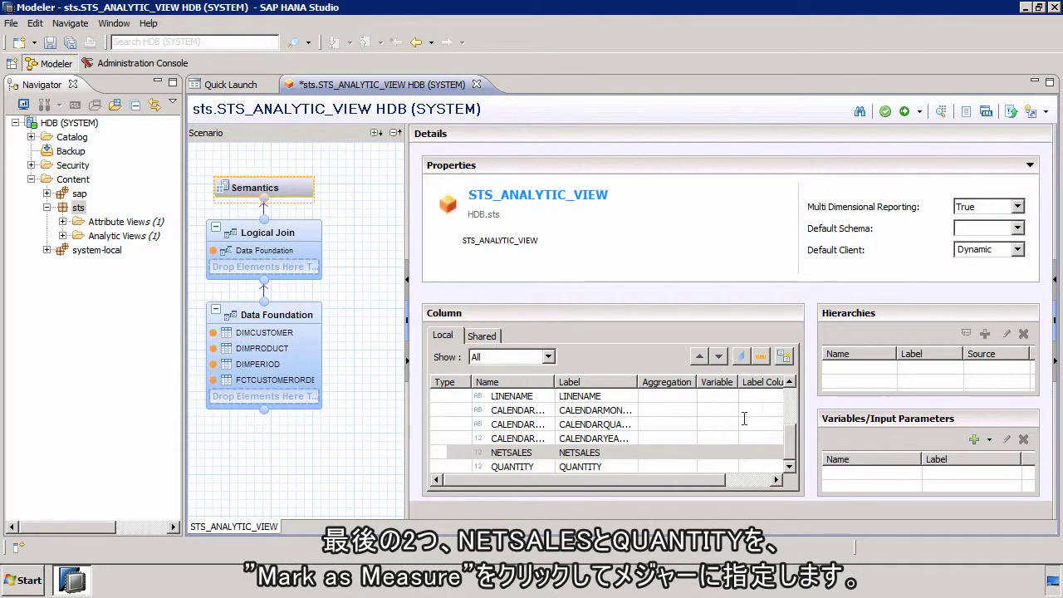
pyautogui.click(761, 358)
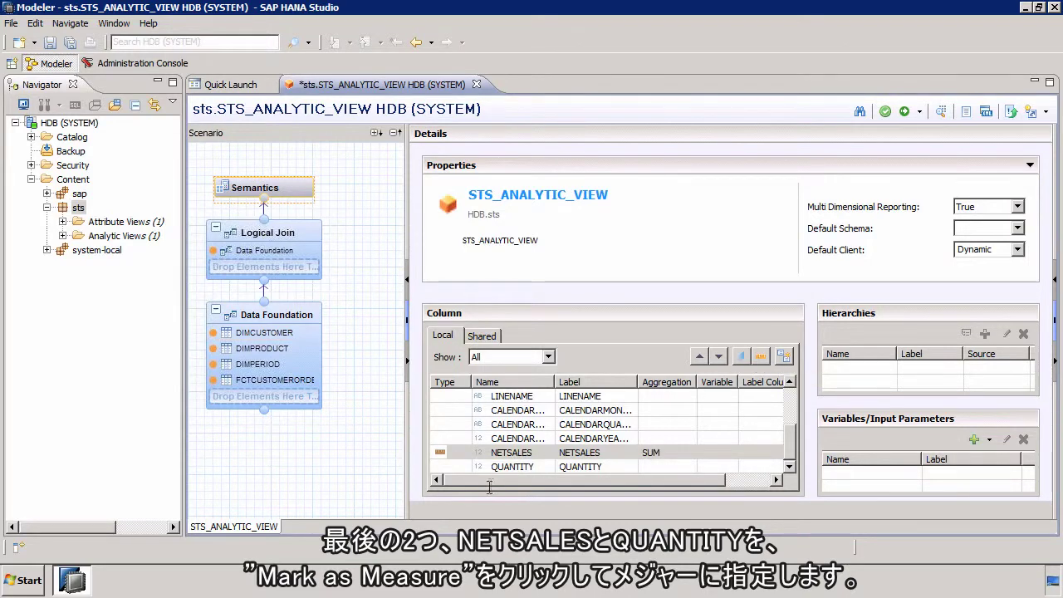
pyautogui.click(524, 467)
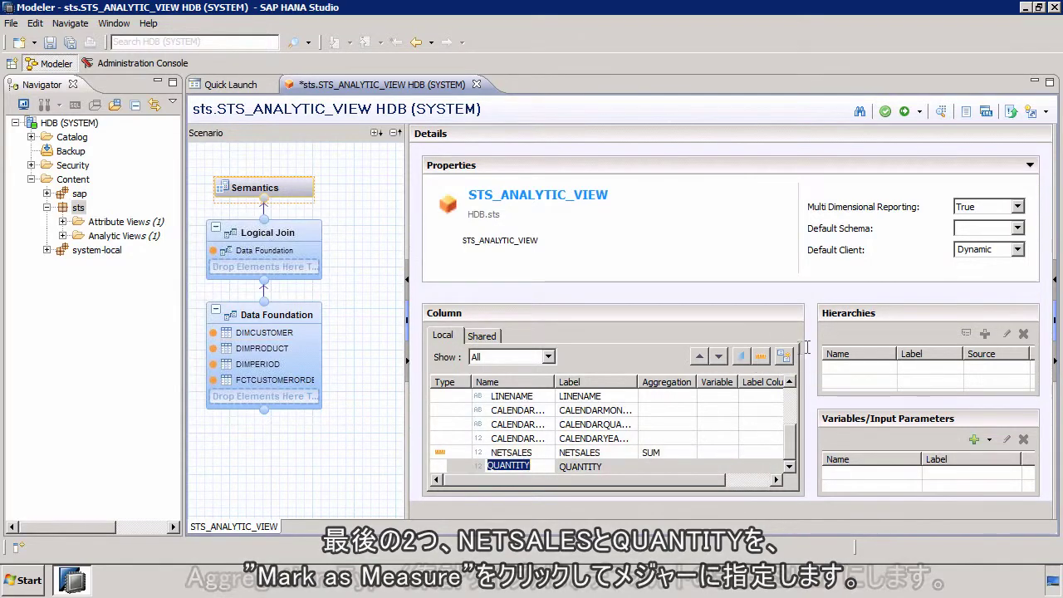
pyautogui.click(762, 359)
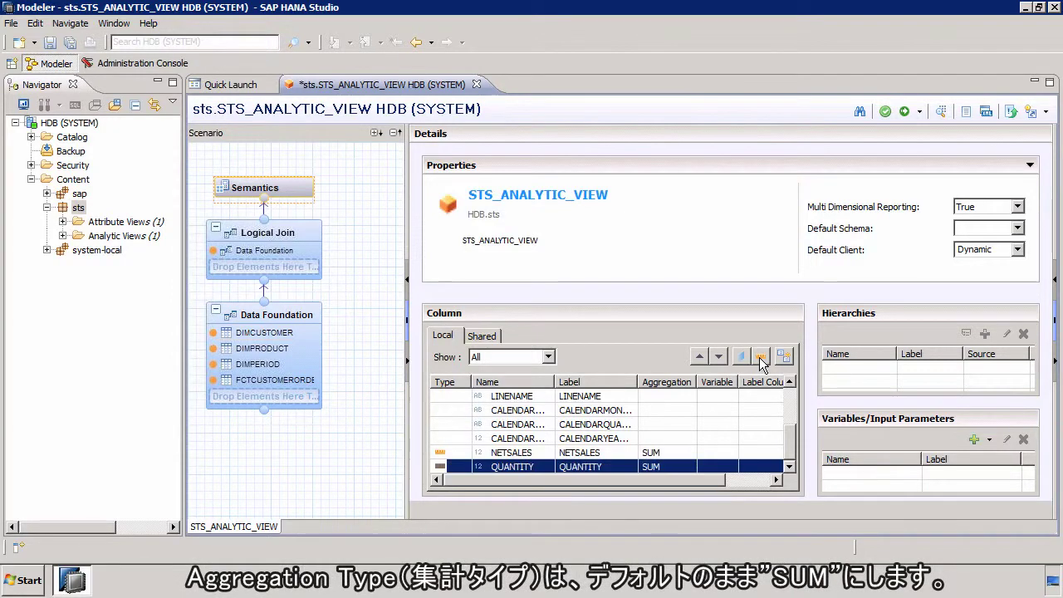
pyautogui.click(688, 453)
pyautogui.click(689, 454)
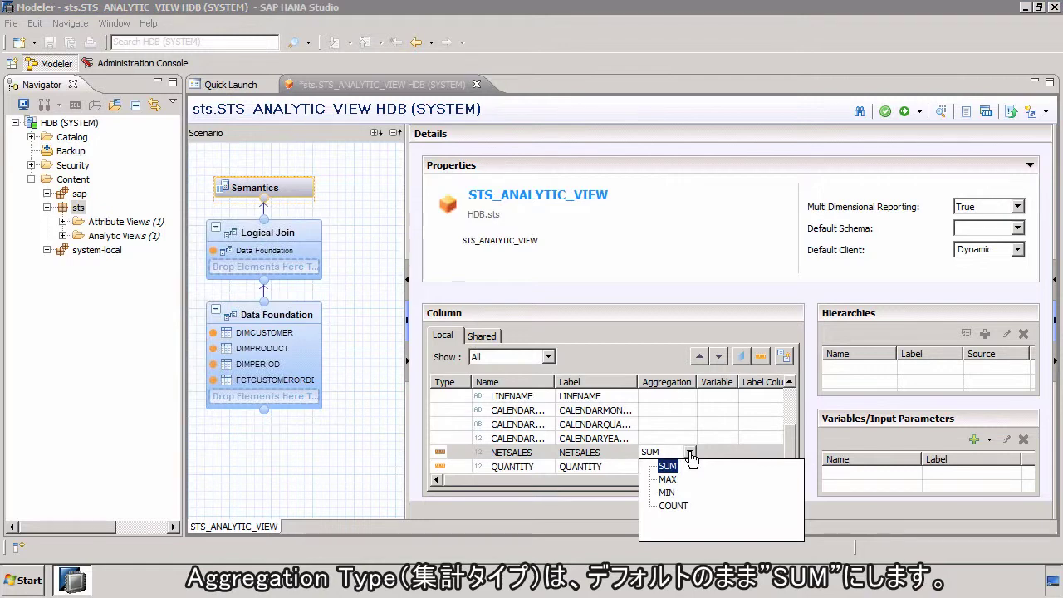
pyautogui.click(691, 455)
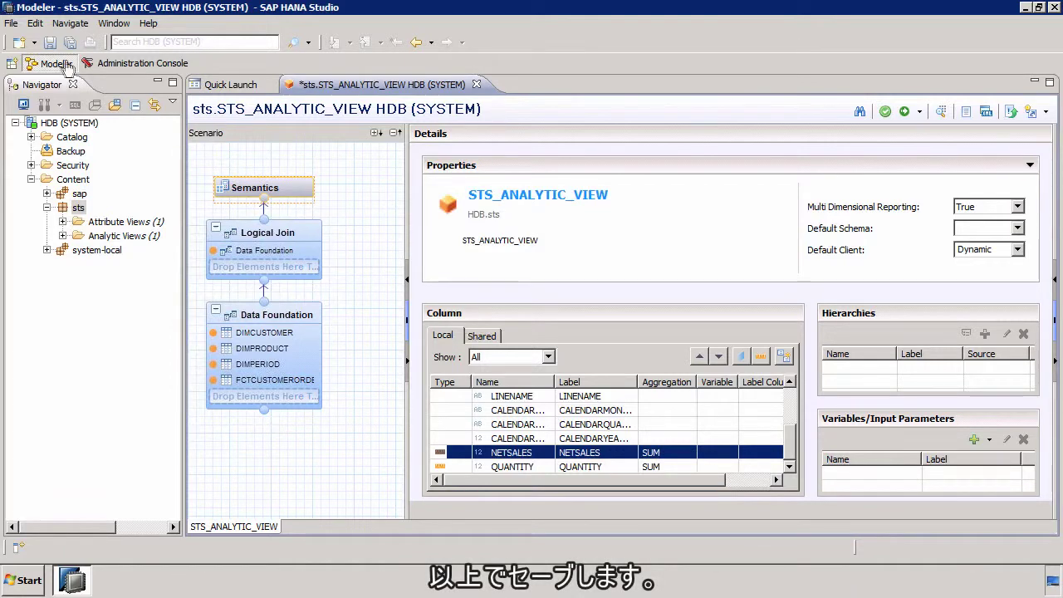
pyautogui.click(51, 43)
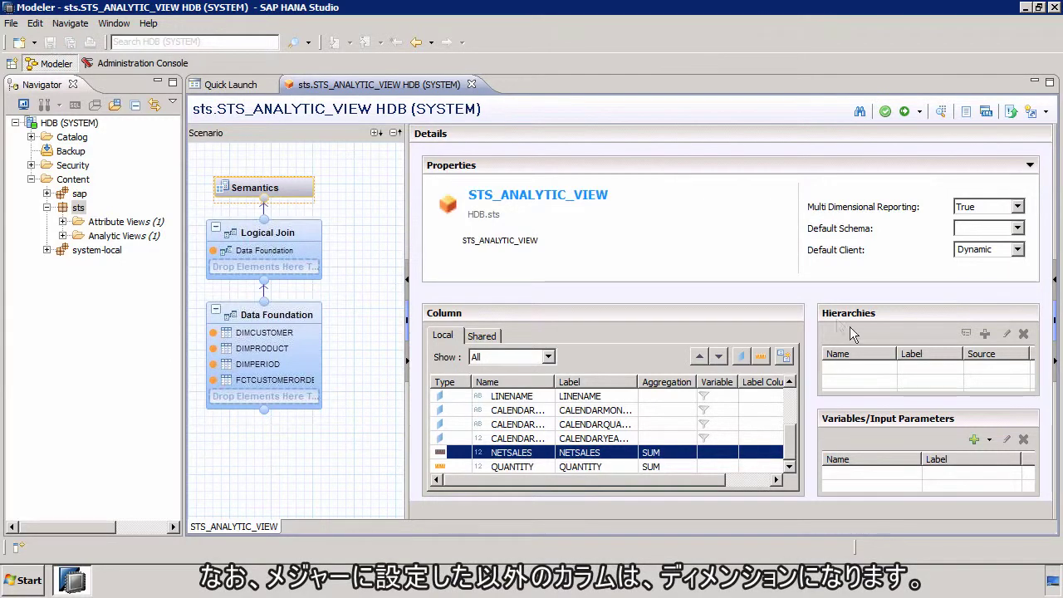
# - Validate STS_ANALYTIC_VIEW, and save and activate it
pyautogui.scroll(3, 790, 404)
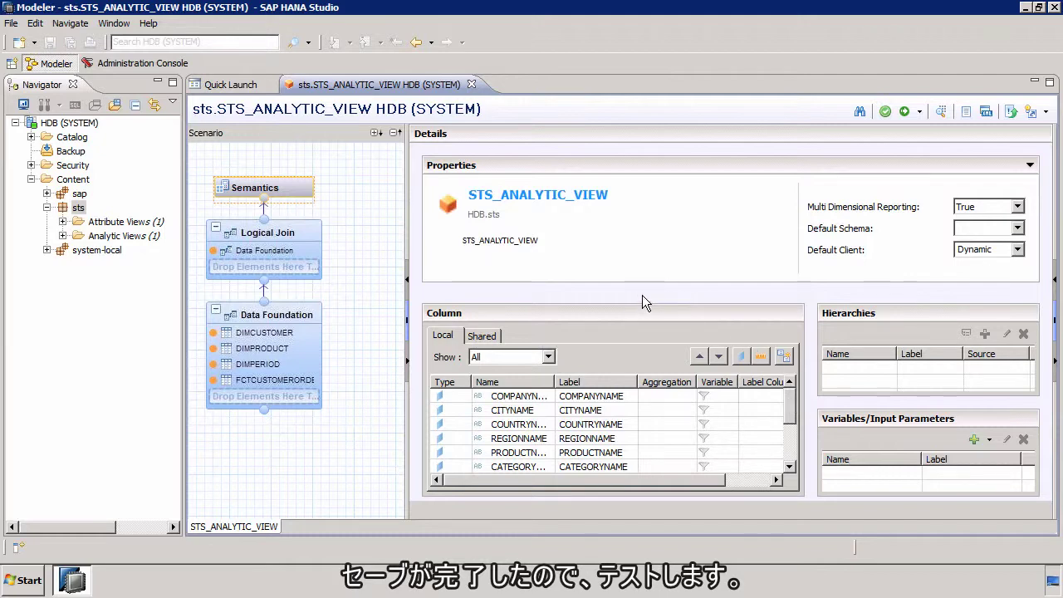
pyautogui.click(887, 114)
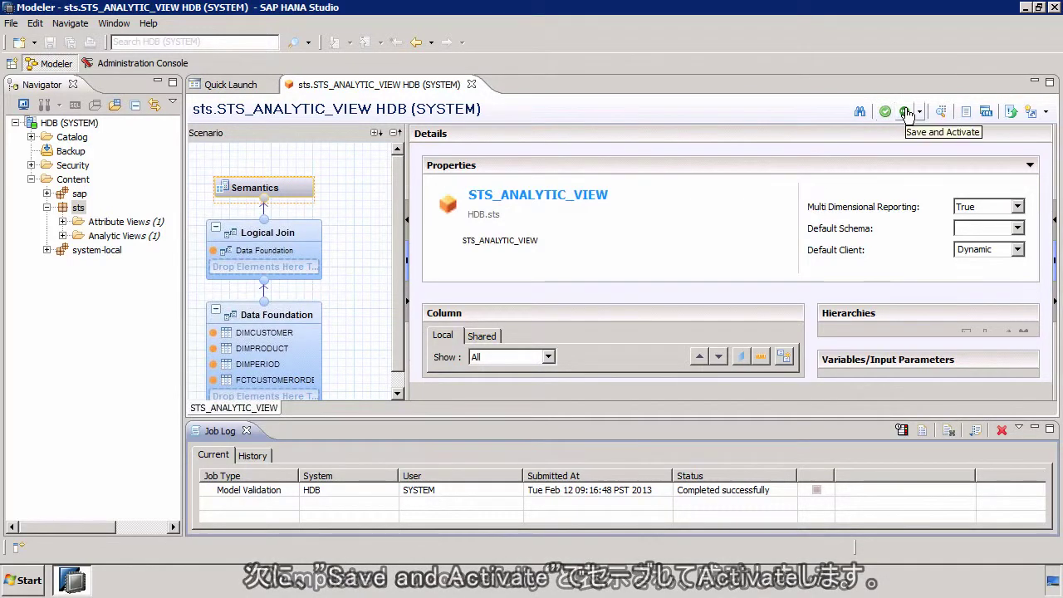
pyautogui.click(907, 113)
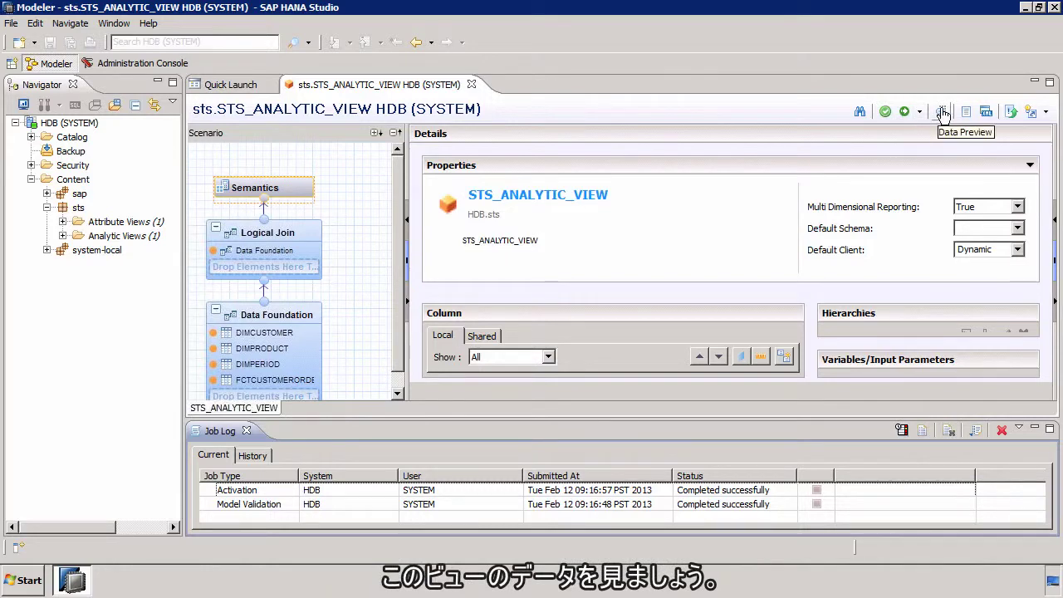
# - Open the data preview of STS_ANALYTIC_VIEW and look through all columns of its raw data
pyautogui.click(943, 114)
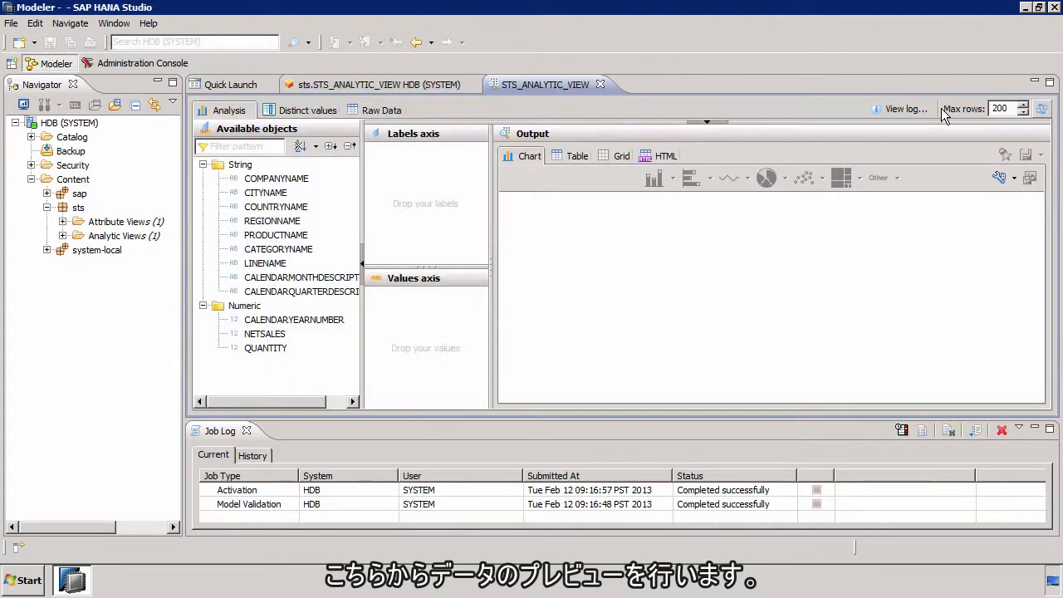
pyautogui.click(375, 111)
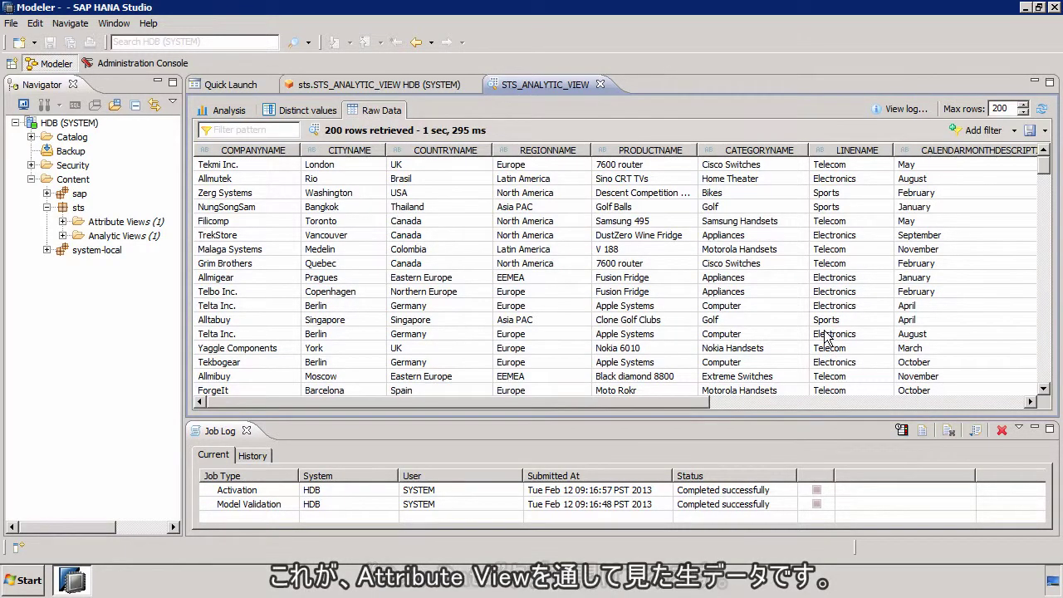
pyautogui.click(841, 402)
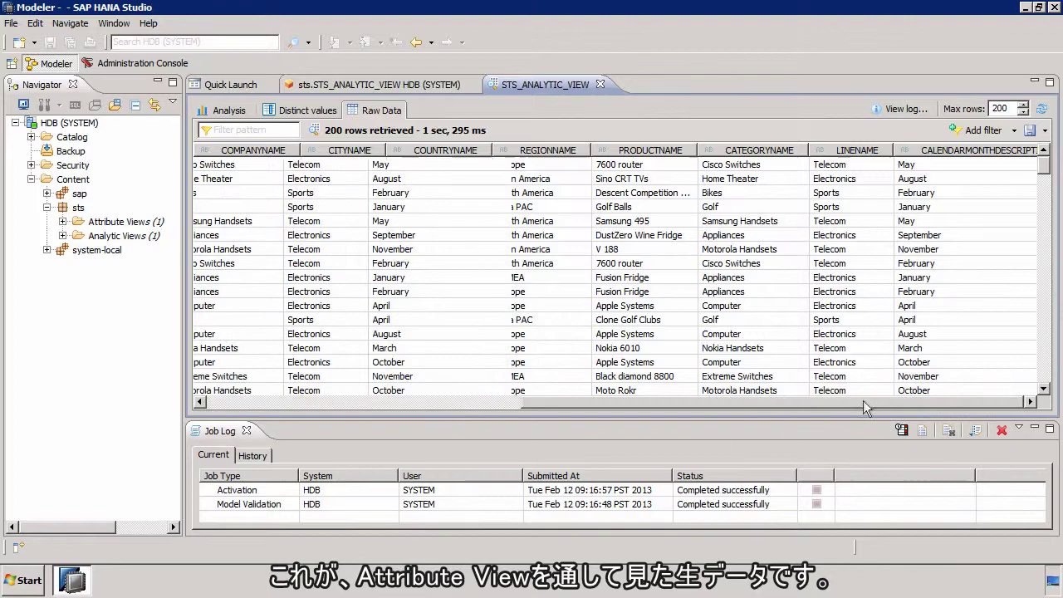
pyautogui.moveTo(737, 402); pyautogui.dragTo(347, 403)
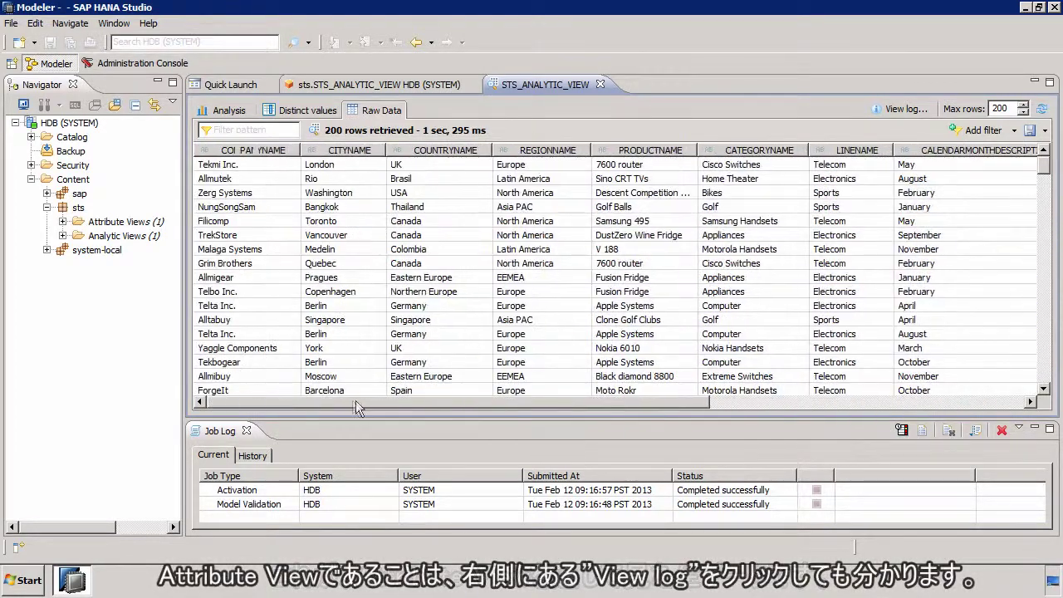
# - Examine the generated SQL statement in the preview's query log, including the view it selects from, and close the log
pyautogui.click(903, 112)
pyautogui.doubleClick(555, 129)
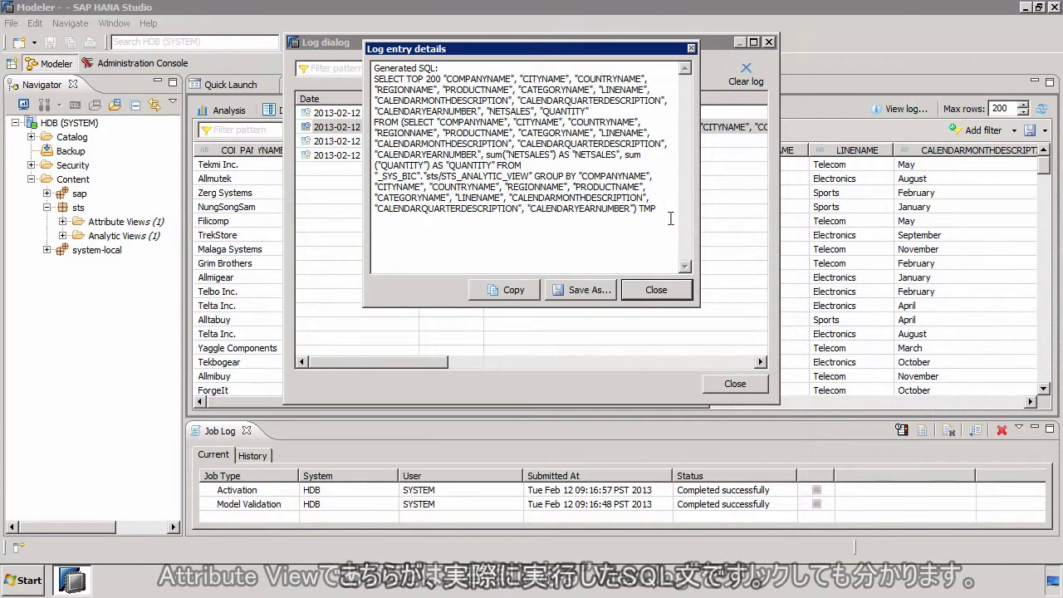
pyautogui.moveTo(666, 212); pyautogui.dragTo(366, 67)
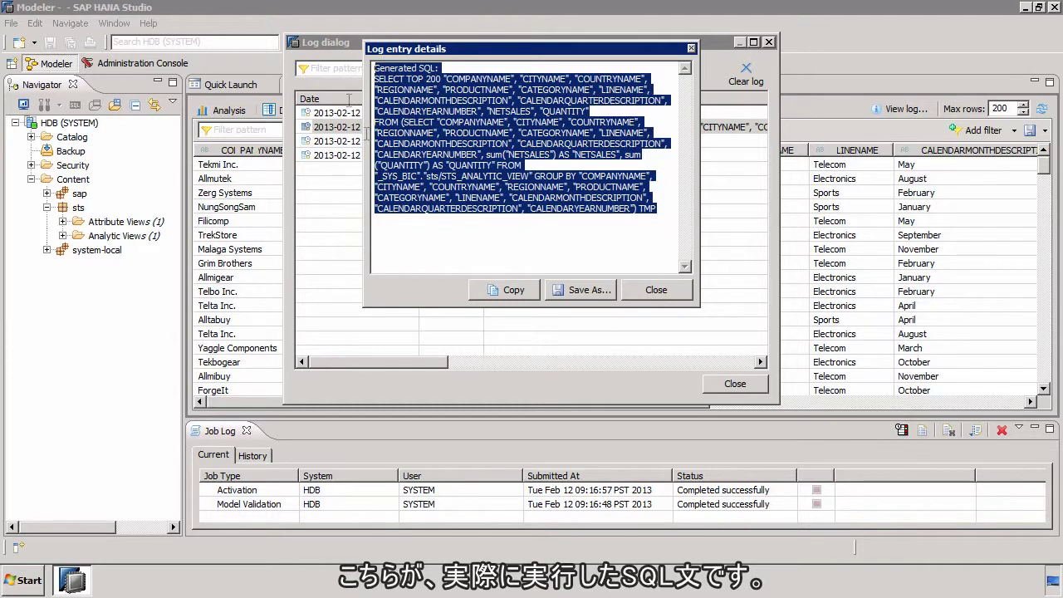
pyautogui.click(525, 222)
pyautogui.moveTo(375, 176); pyautogui.dragTo(534, 174)
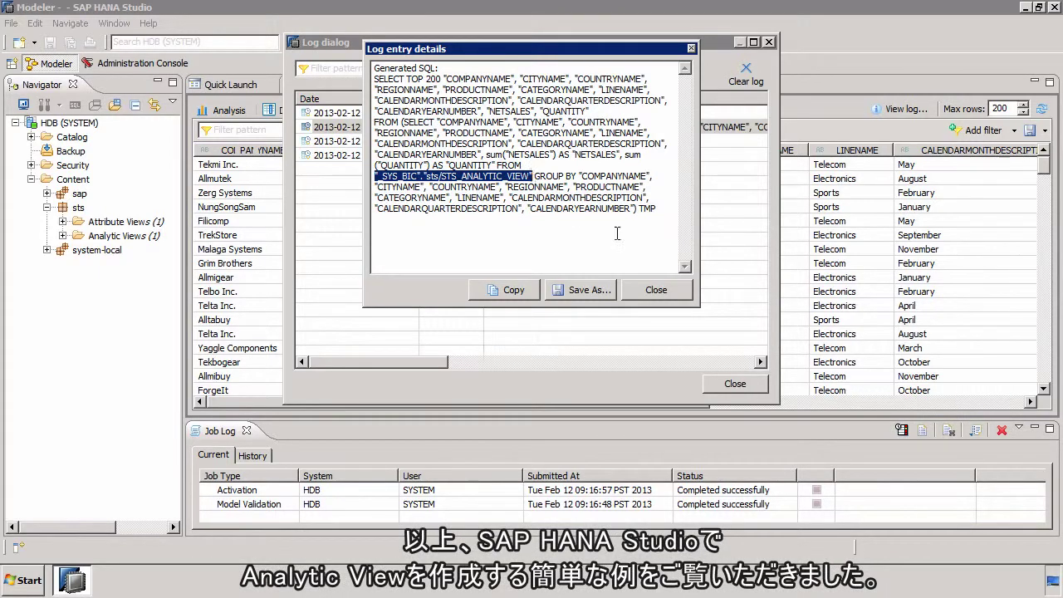
pyautogui.click(649, 290)
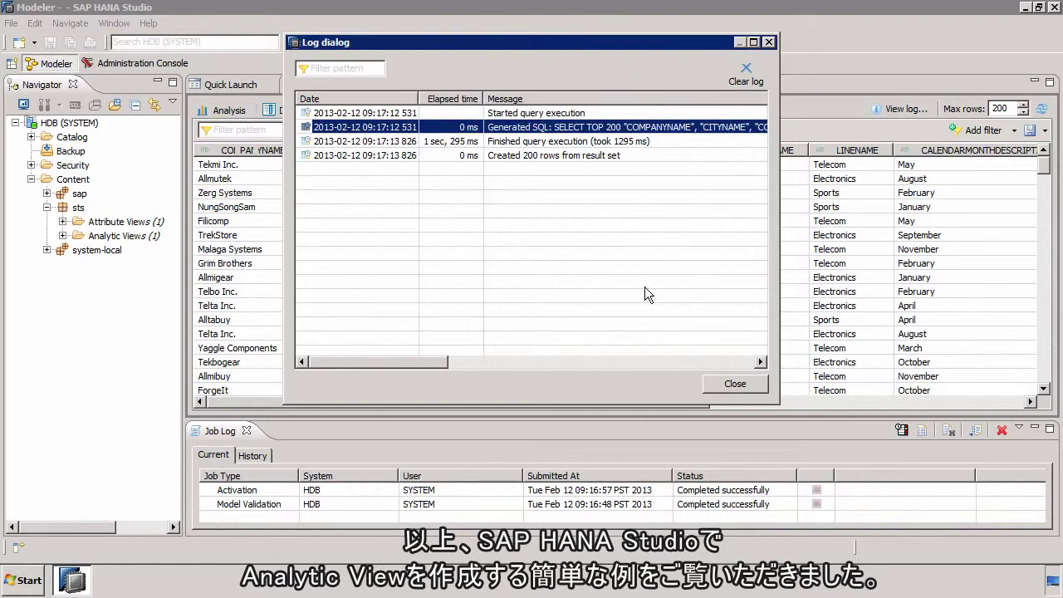
pyautogui.click(736, 382)
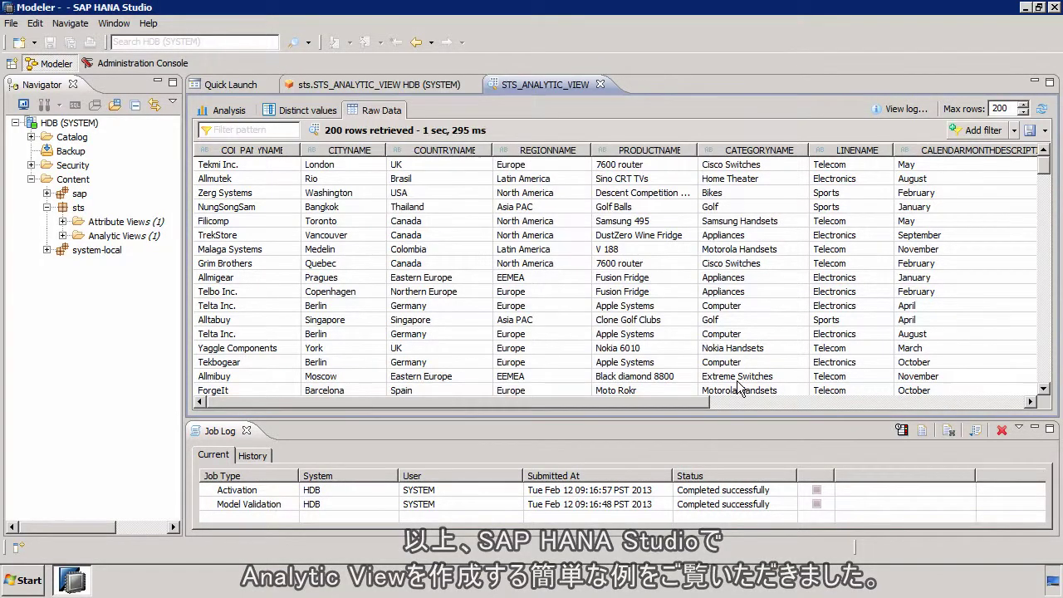